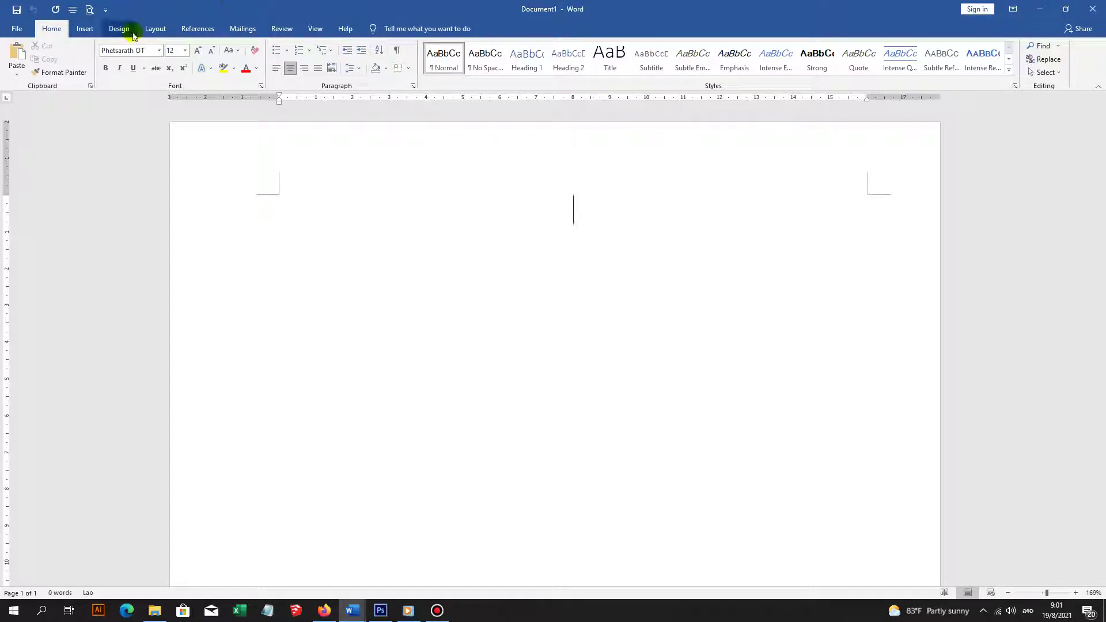
Step: Set the blank document's paper size to Comm. Env. #10, 10,48 cm x 24,13 cm
{"action": "left_click", "coordinate": [154, 29]}
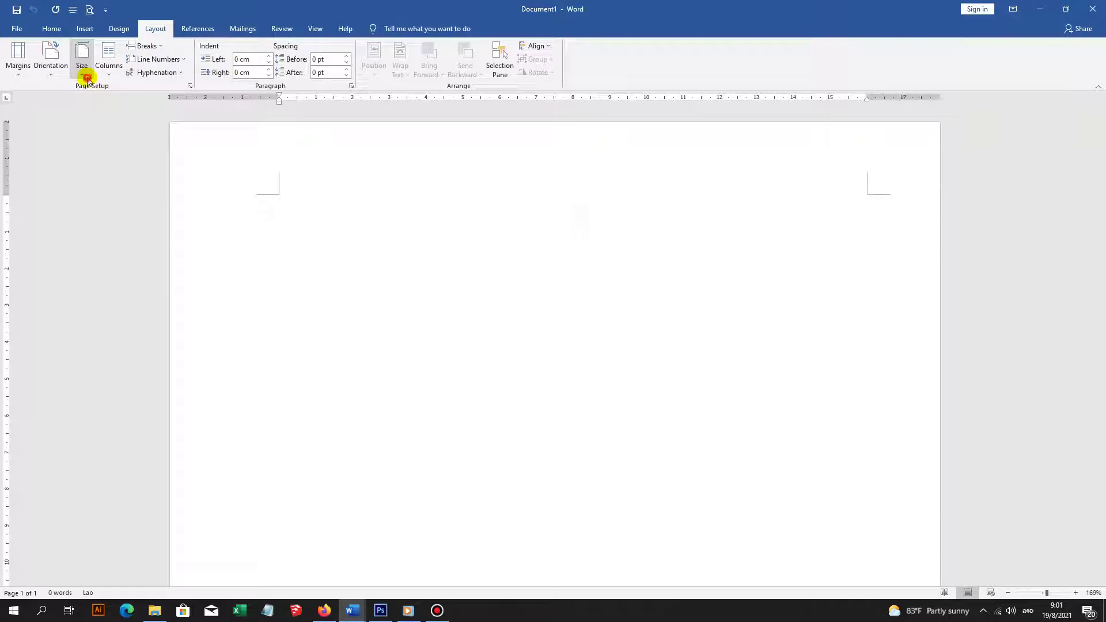
{"action": "left_click", "coordinate": [86, 77]}
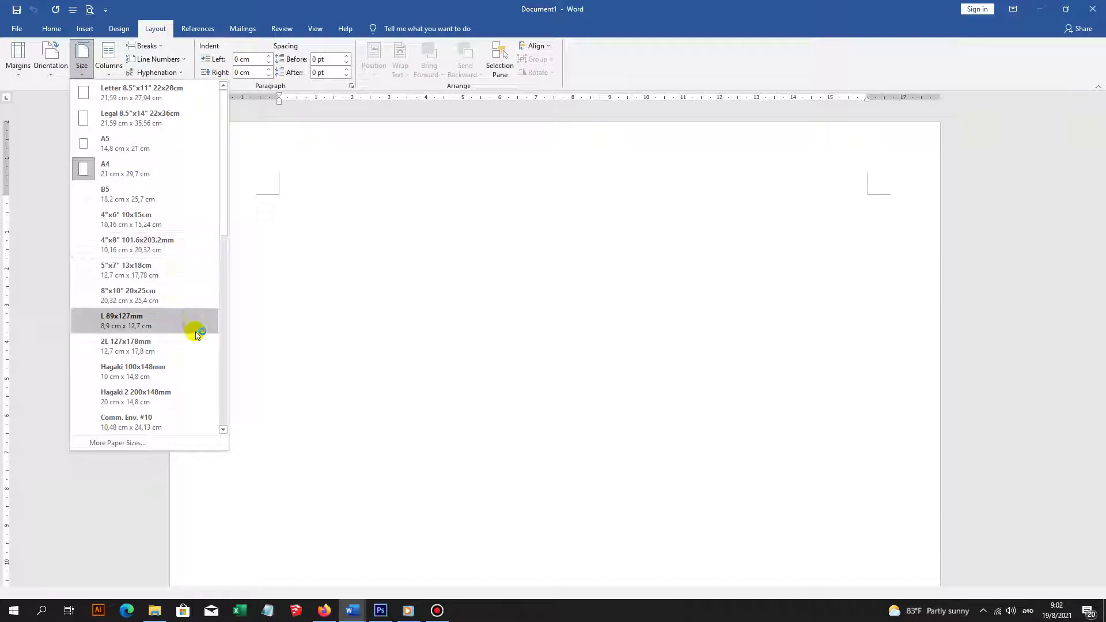
{"action": "scroll", "coordinate": [198, 366], "scroll_direction": "down", "scroll_amount": 1}
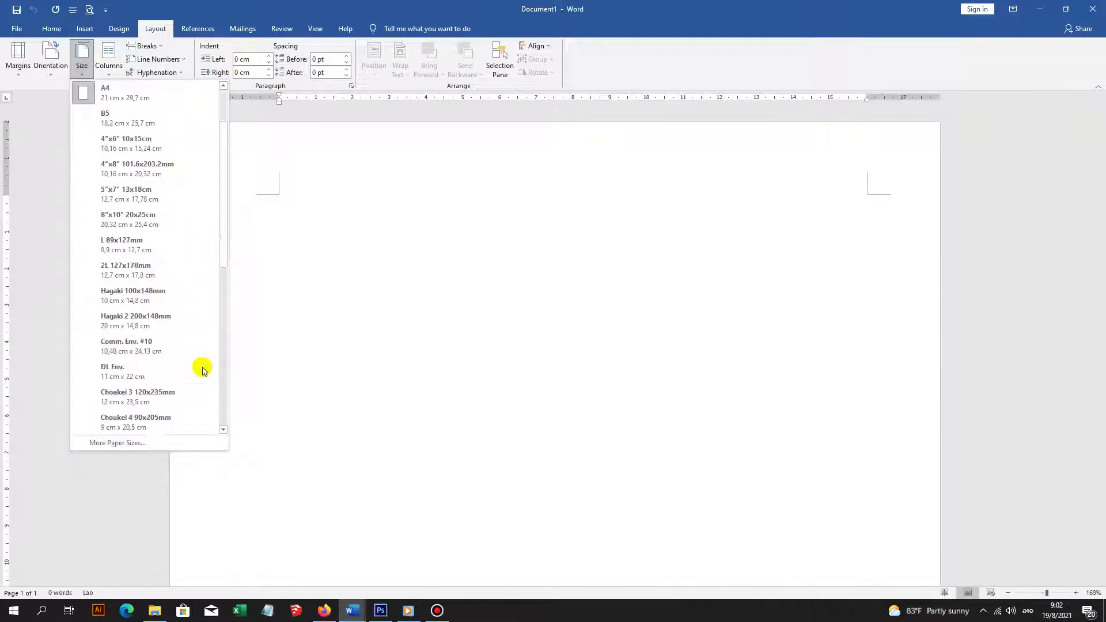
{"action": "left_click", "coordinate": [140, 346]}
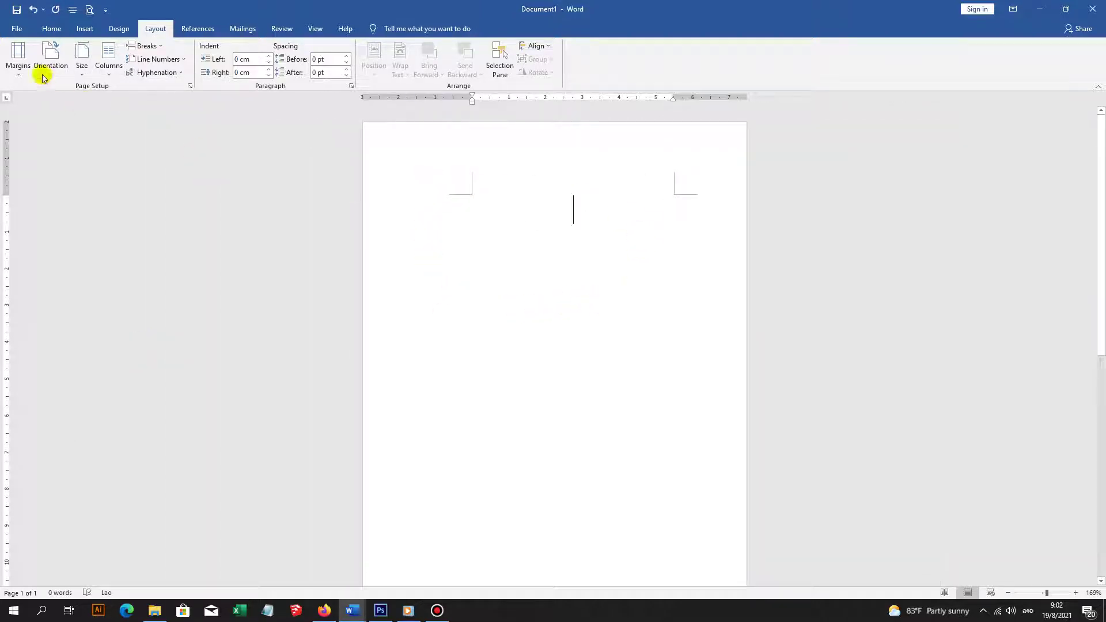
Step: Set the page to landscape orientation and apply the Narrow 1,27 cm margins
{"action": "left_click", "coordinate": [46, 69]}
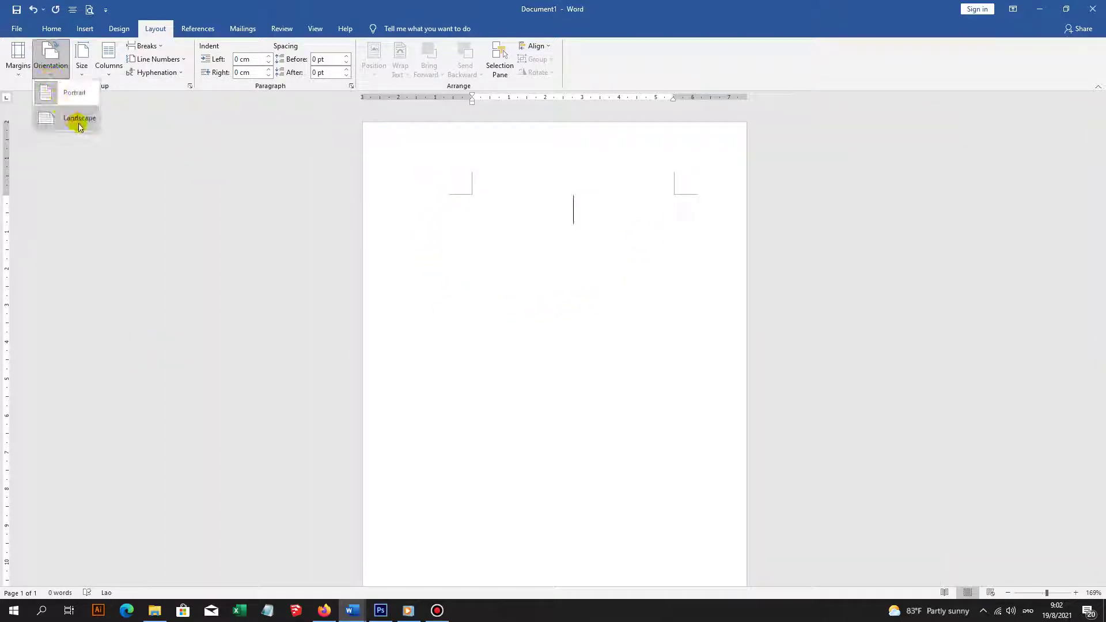
{"action": "left_click", "coordinate": [79, 119]}
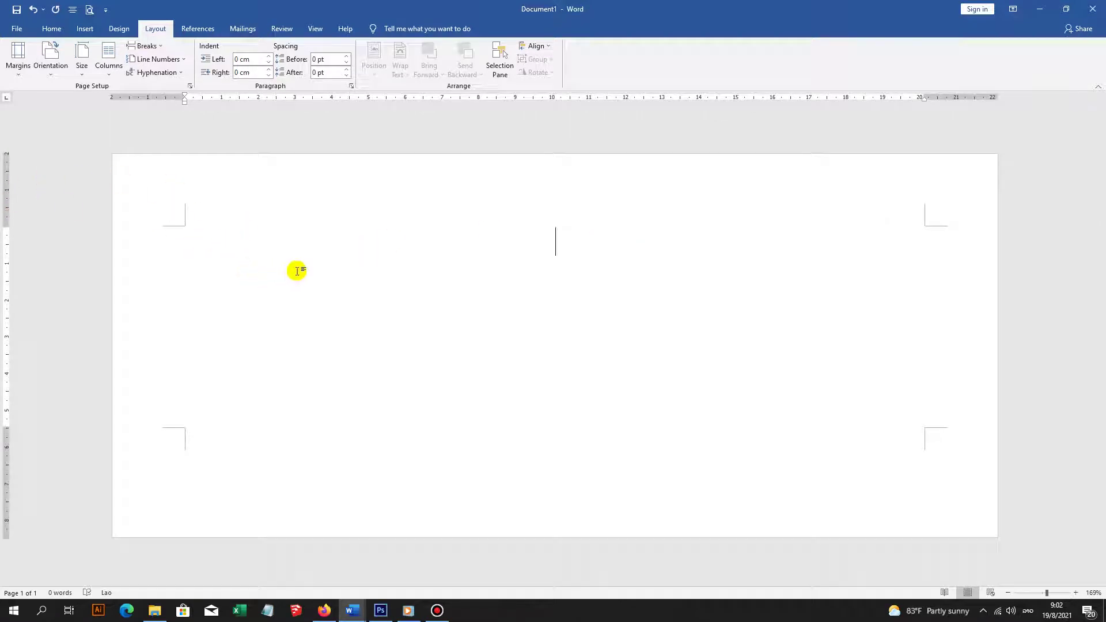
{"action": "left_click", "coordinate": [24, 81]}
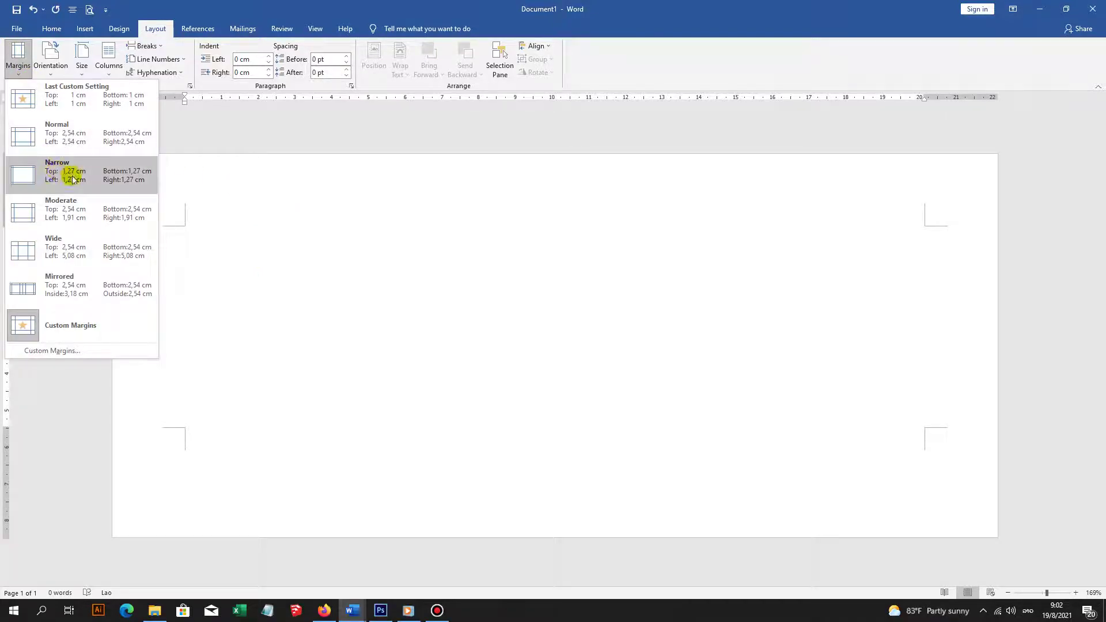
{"action": "left_click", "coordinate": [72, 179]}
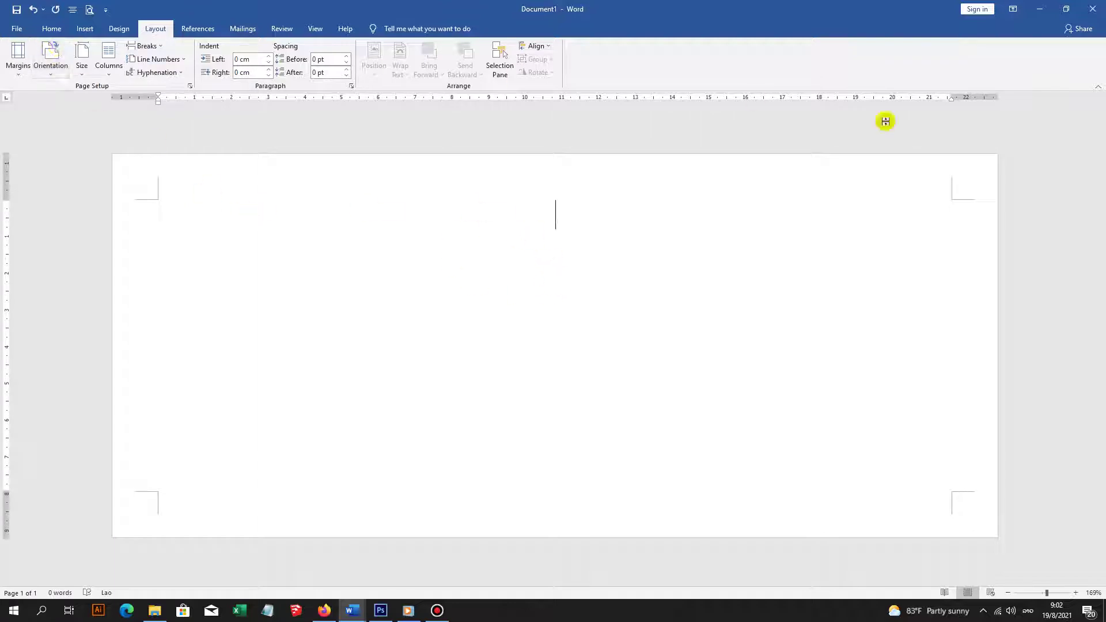
Step: Arrange the blank document and the finished certificate document side by side, with each full page fitting in its window
{"action": "left_click", "coordinate": [1062, 8]}
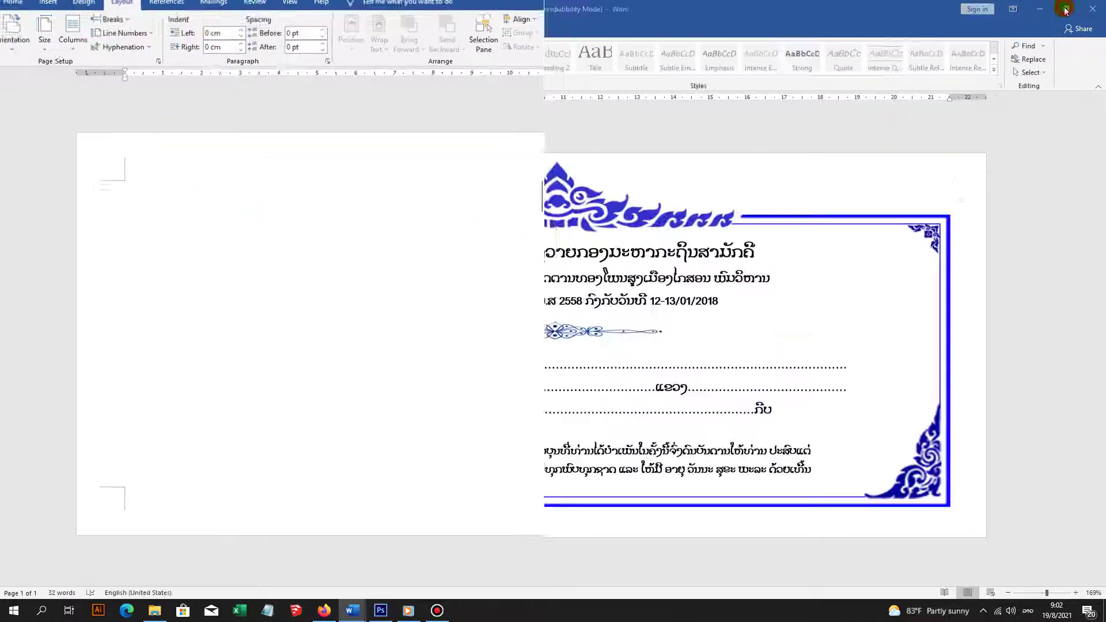
{"action": "left_click", "coordinate": [1066, 12]}
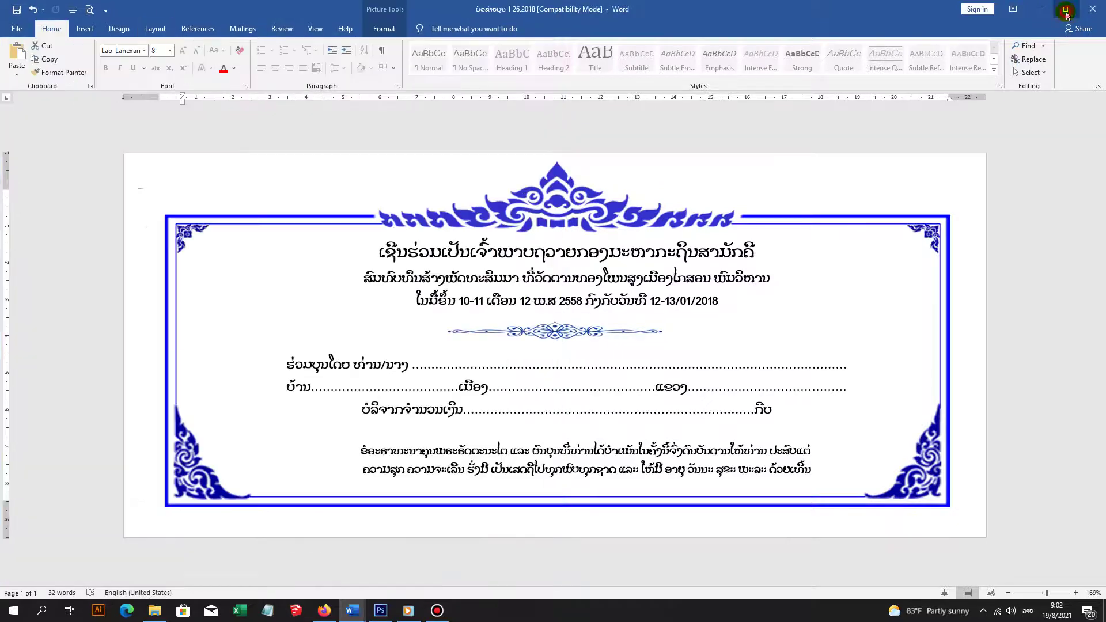
{"action": "left_click", "coordinate": [1066, 11]}
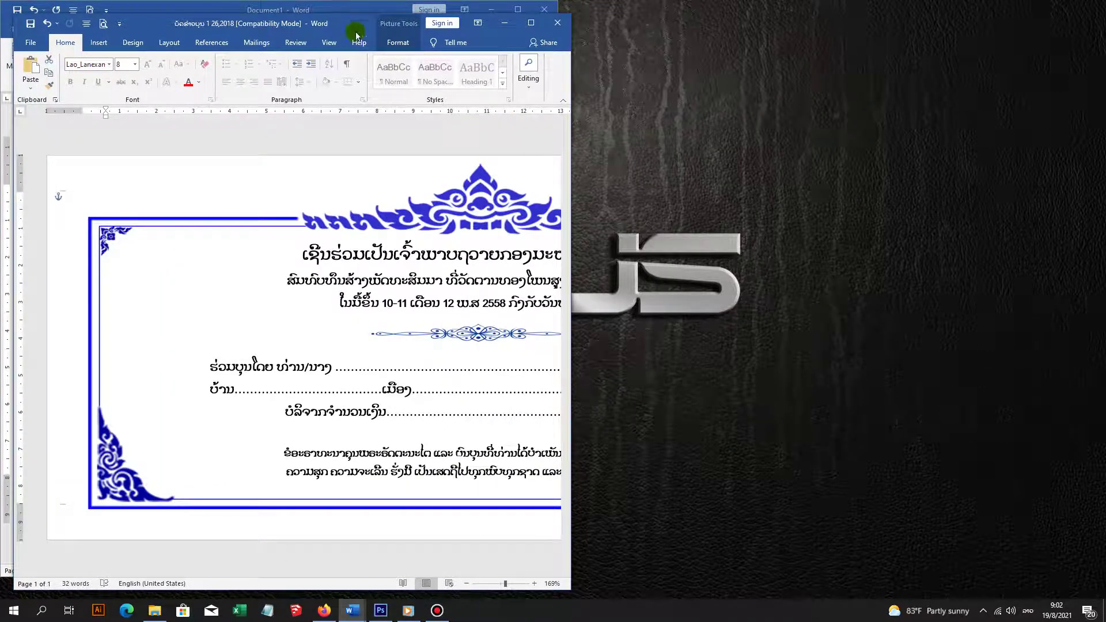
{"action": "left_click_drag", "start_coordinate": [356, 34], "coordinate": [902, 23]}
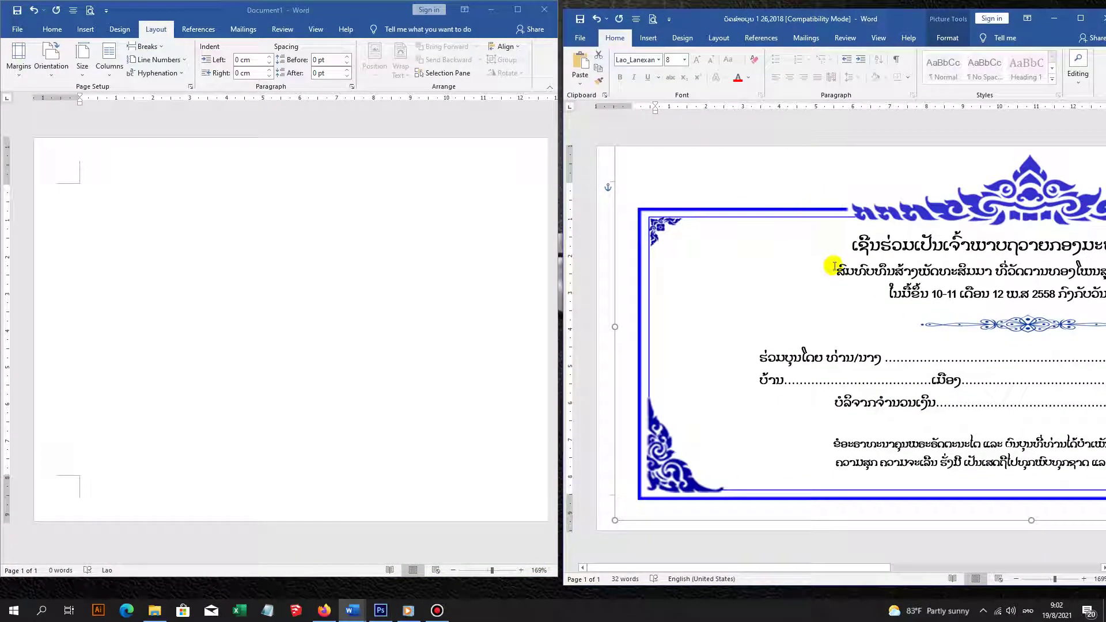
{"action": "scroll", "coordinate": [813, 313], "scroll_direction": "down", "scroll_amount": 7}
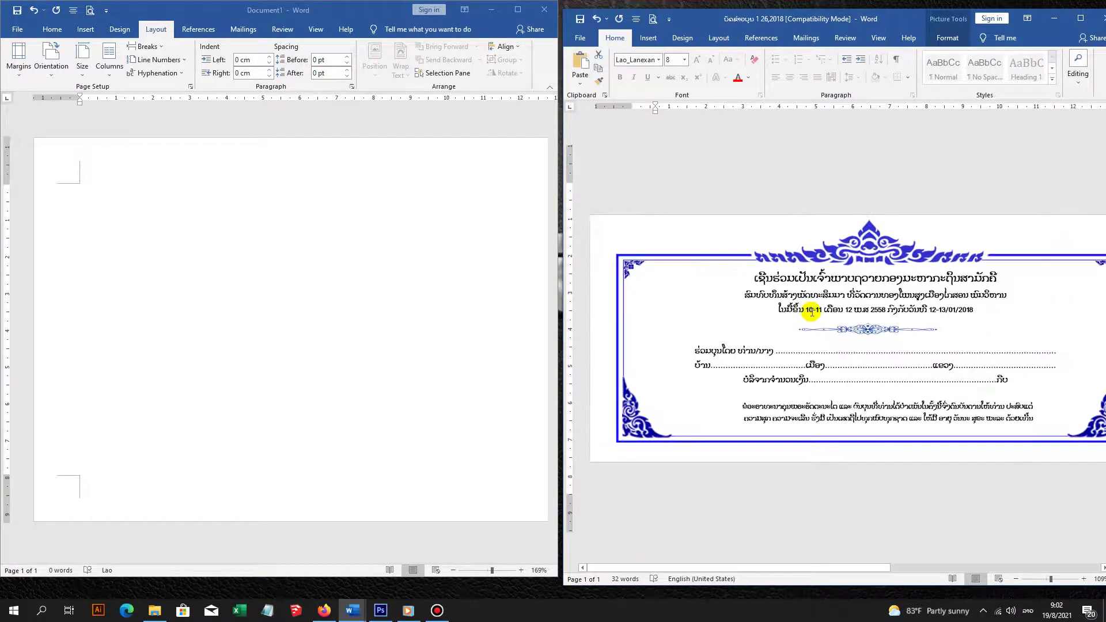
{"action": "left_click", "coordinate": [363, 345]}
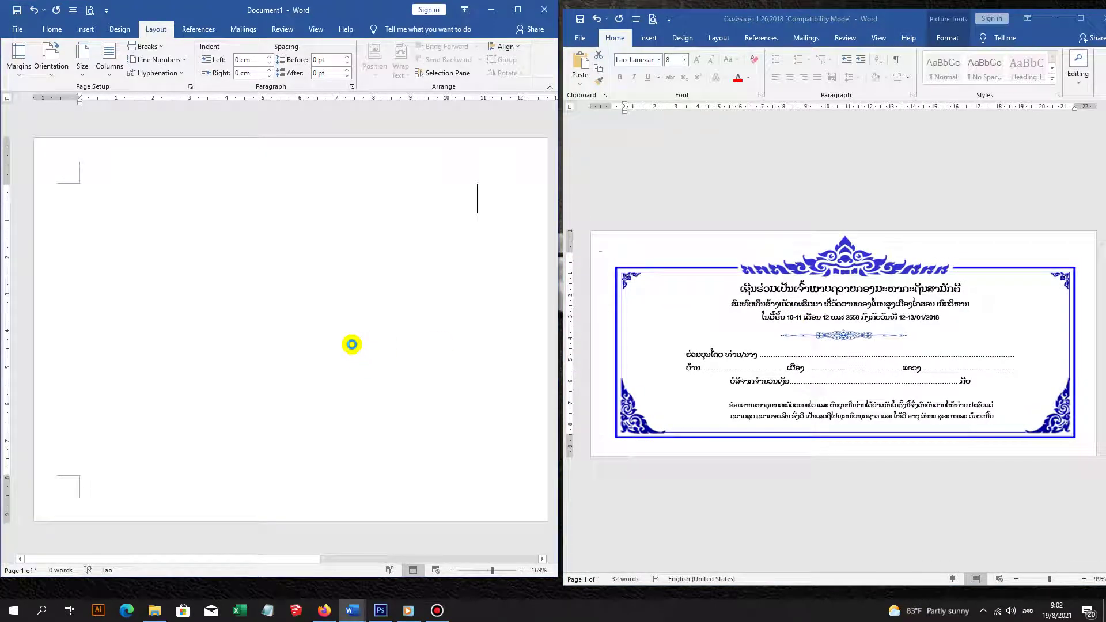
{"action": "scroll", "coordinate": [351, 344], "scroll_direction": "down", "scroll_amount": 7}
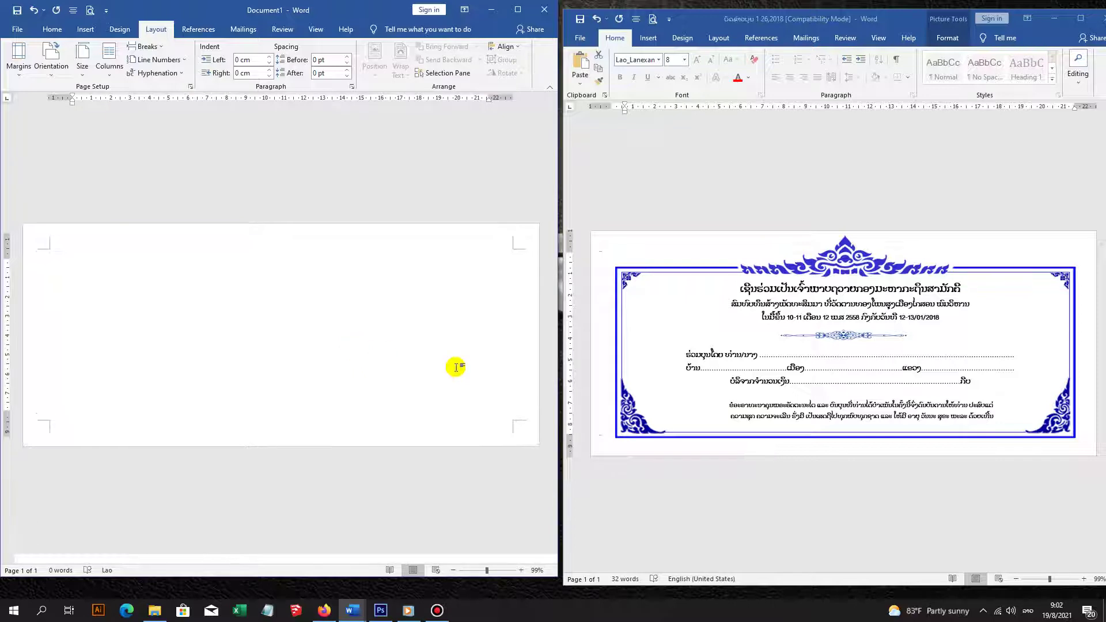
Step: Copy the three heading lines from the finished certificate into the blank document
{"action": "left_click", "coordinate": [781, 293]}
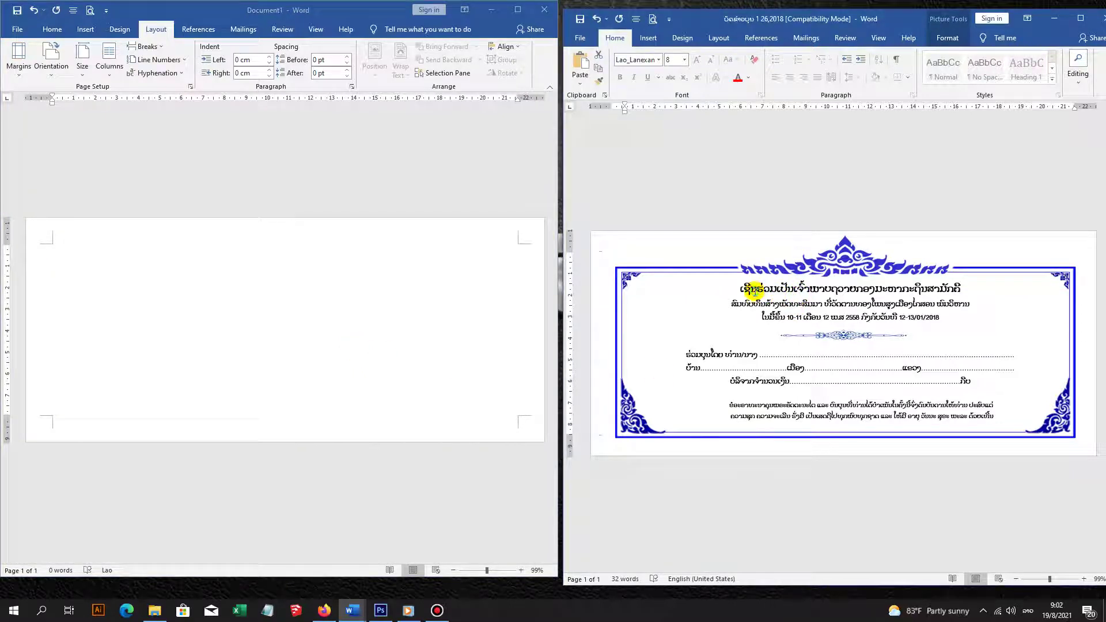
{"action": "left_click", "coordinate": [741, 288]}
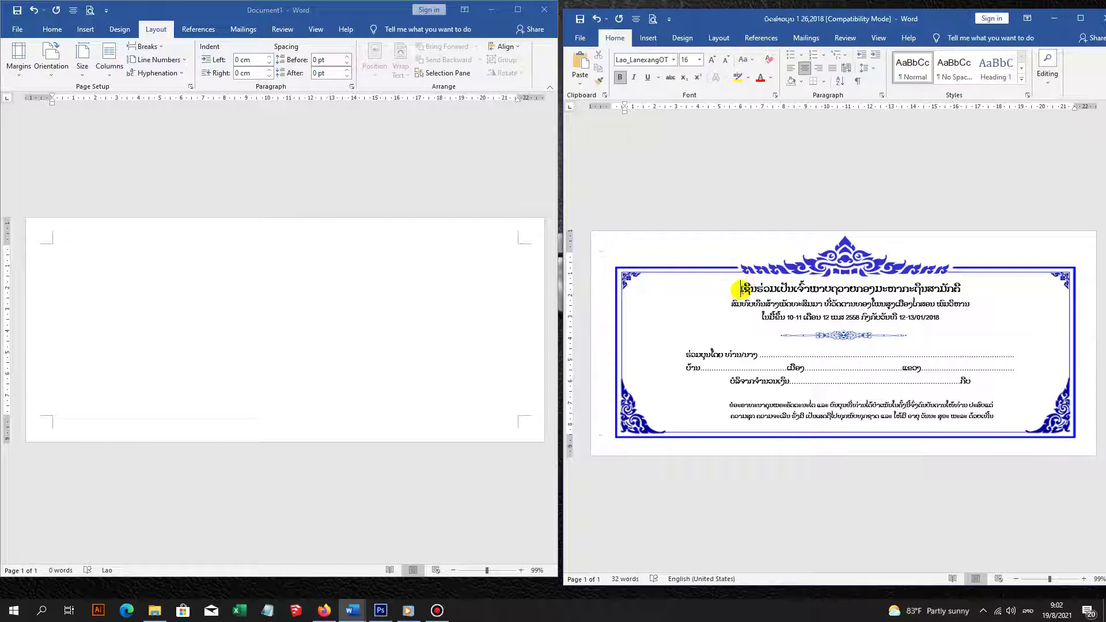
{"action": "left_click_drag", "start_coordinate": [741, 288], "coordinate": [940, 312]}
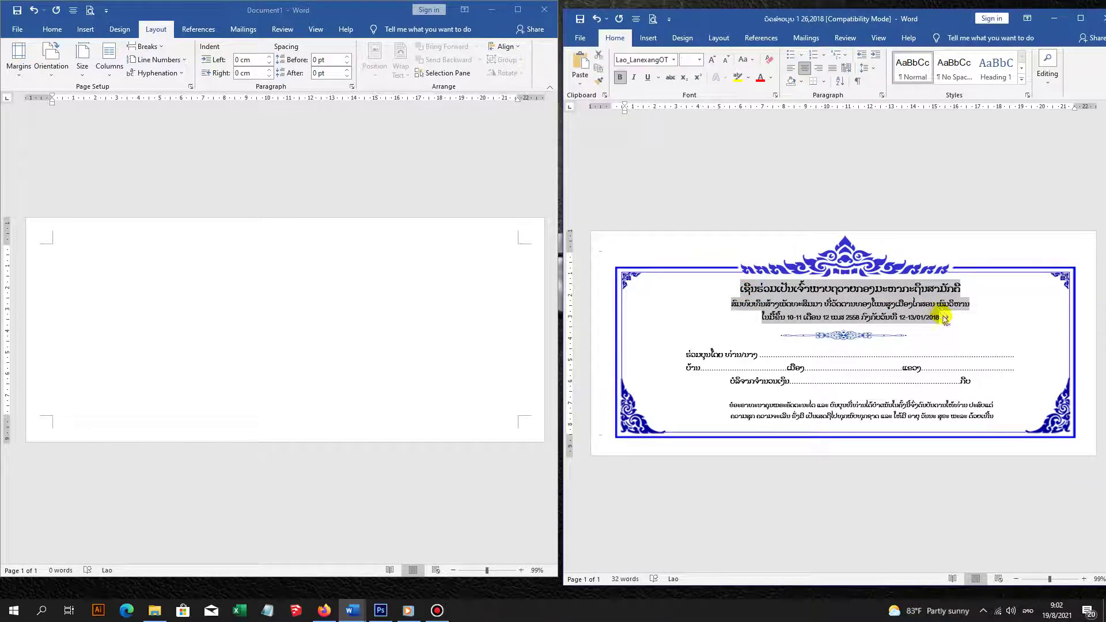
{"action": "left_click", "coordinate": [293, 298]}
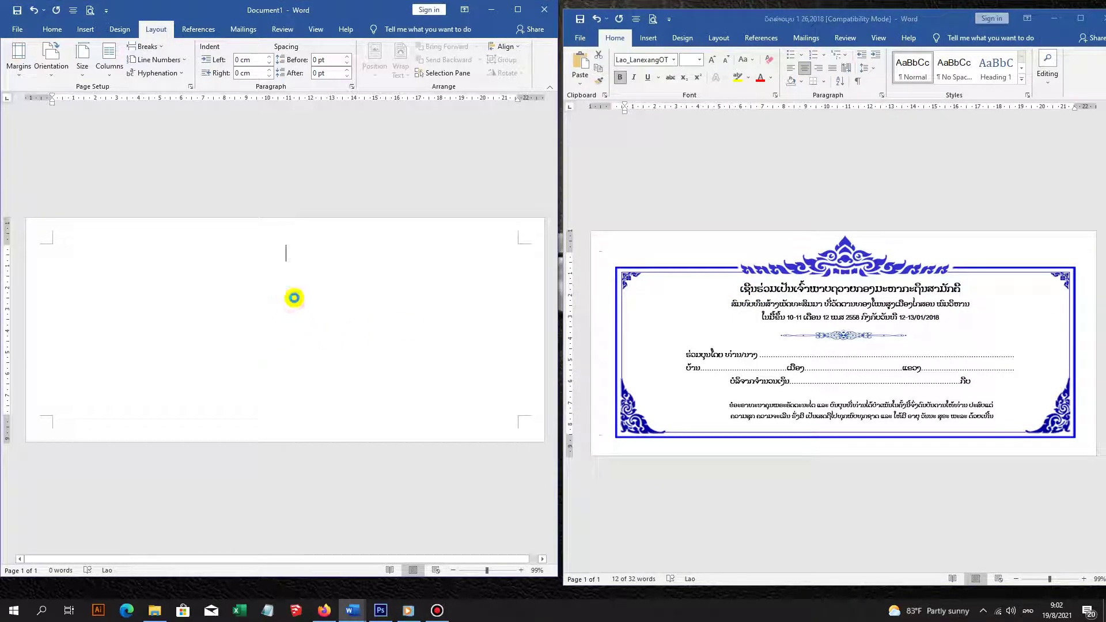
{"action": "key", "text": "ctrl+v"}
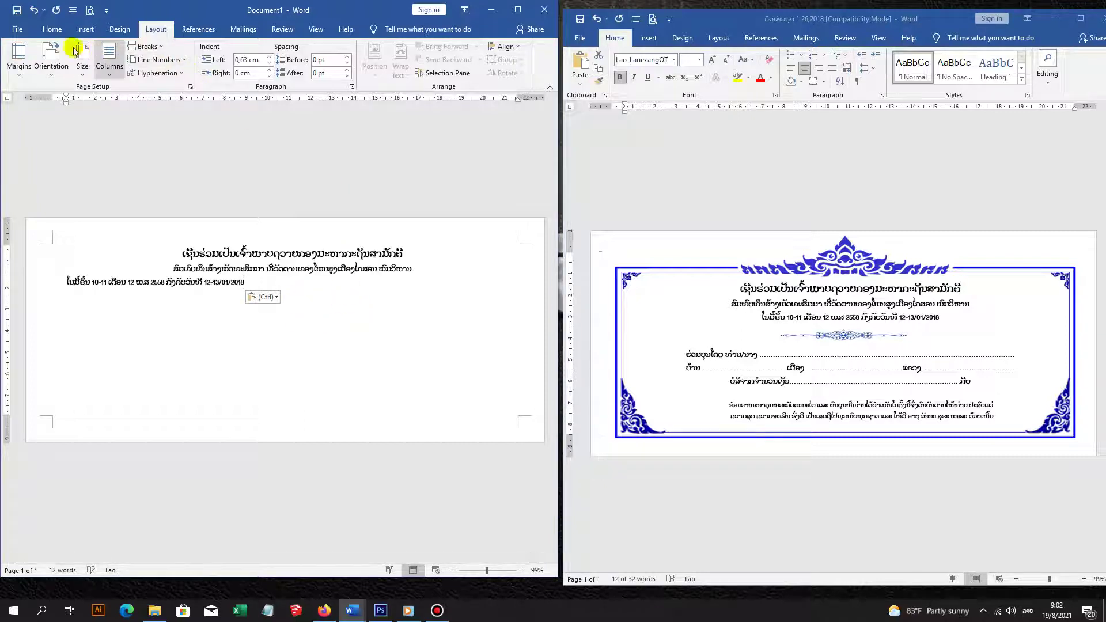
Step: Center the pasted date line and add an empty line below it
{"action": "left_click", "coordinate": [52, 30]}
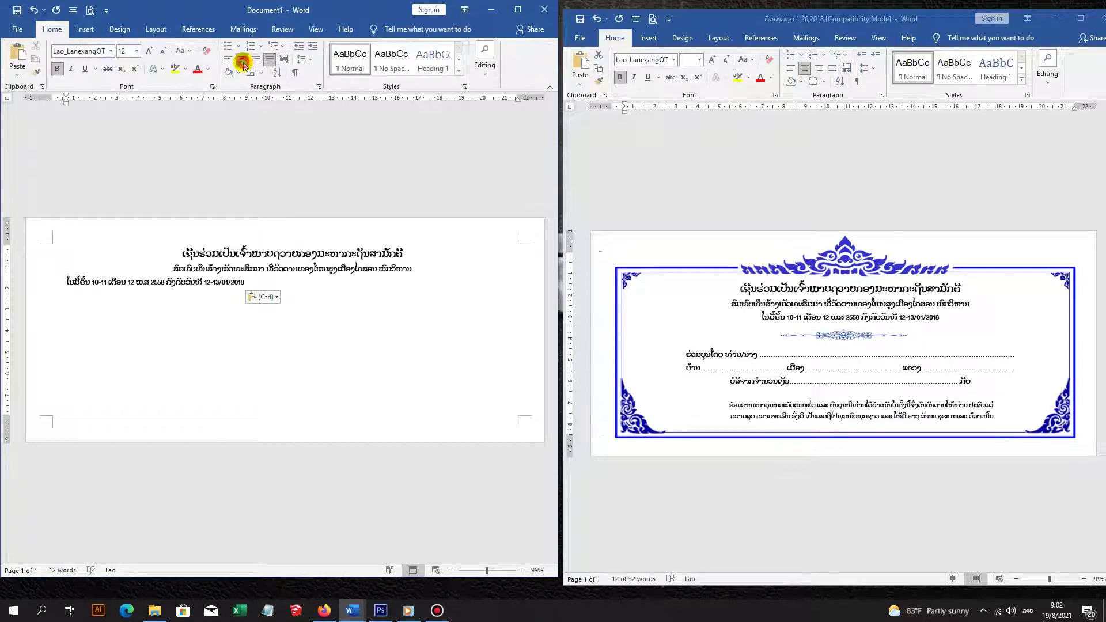
{"action": "left_click", "coordinate": [242, 61]}
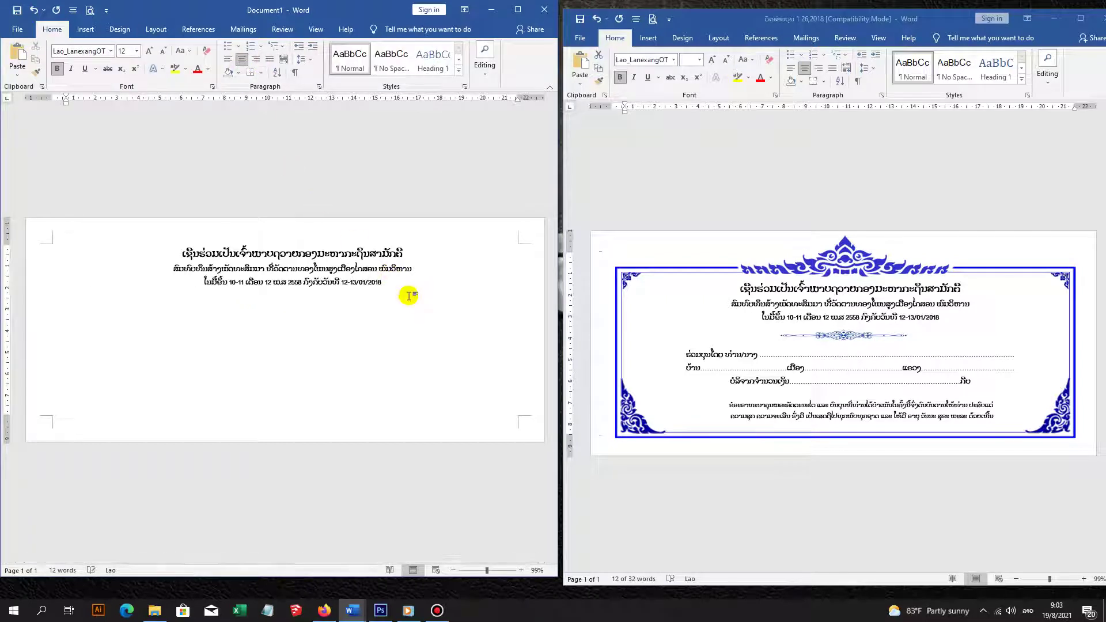
{"action": "key", "text": "Return"}
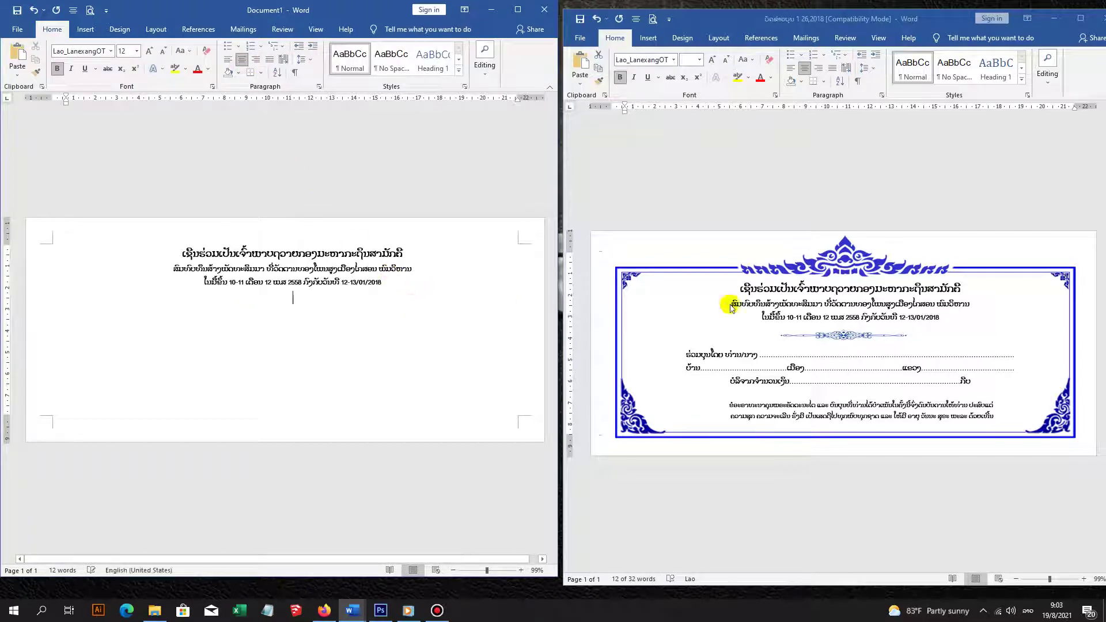
Step: Copy the dotted donor lines and the closing blessing text from the finished certificate to below the heading in the new document
{"action": "left_click", "coordinate": [690, 354]}
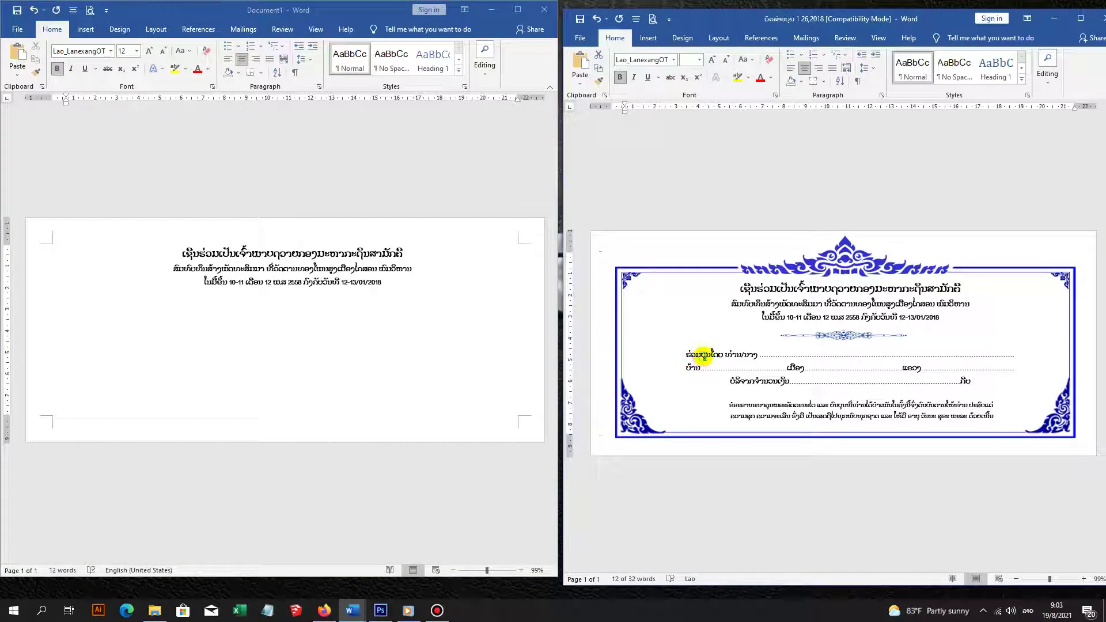
{"action": "left_click_drag", "start_coordinate": [684, 354], "coordinate": [990, 419]}
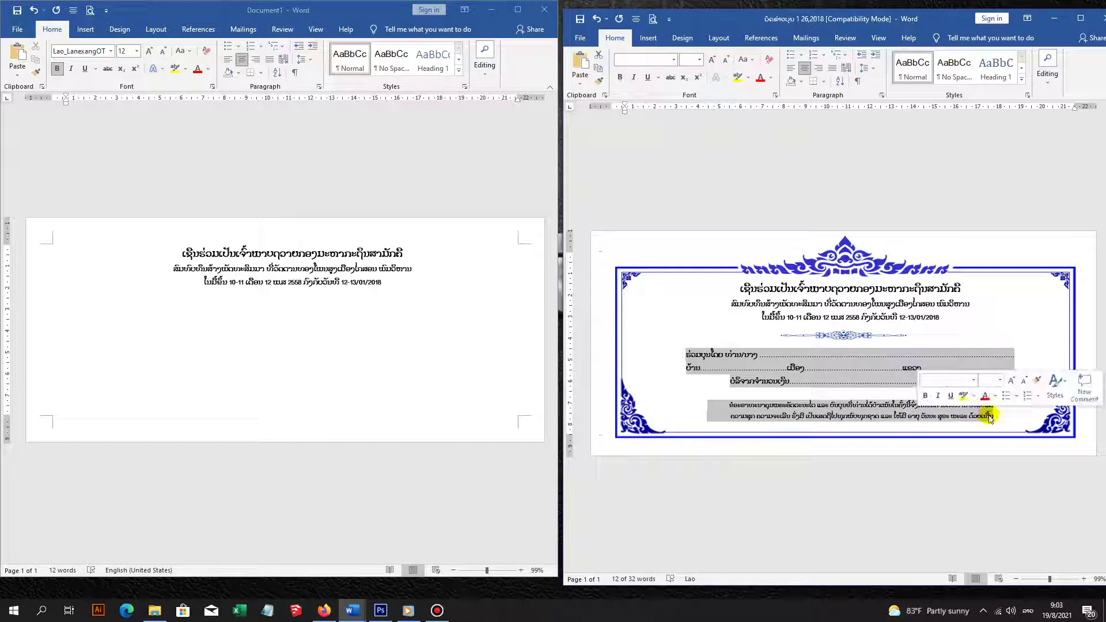
{"action": "left_click", "coordinate": [305, 347]}
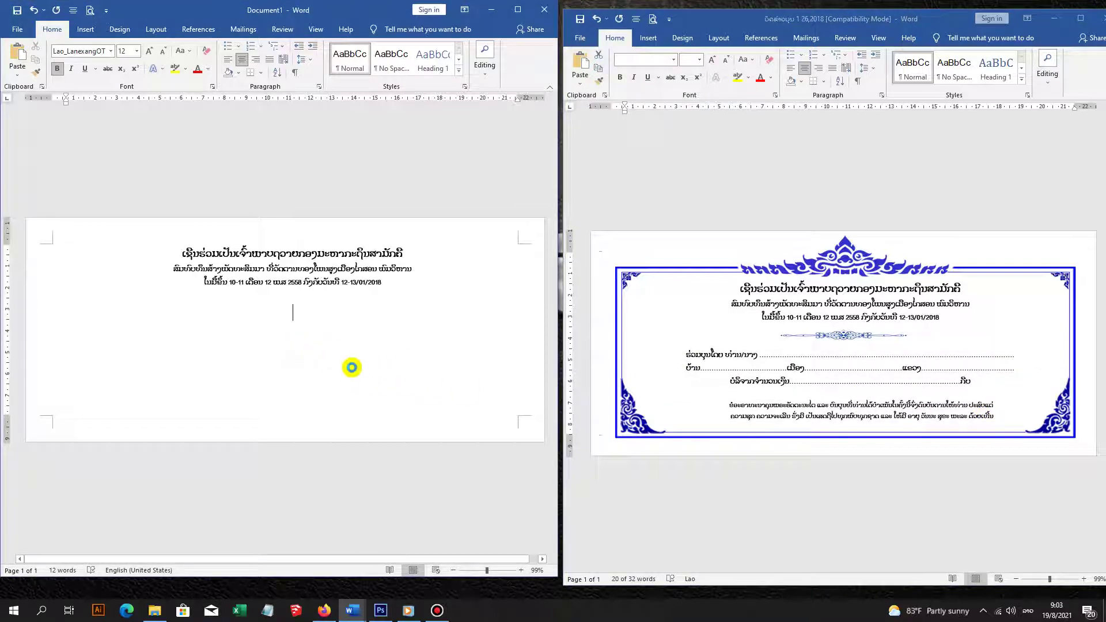
{"action": "key", "text": "ctrl+v"}
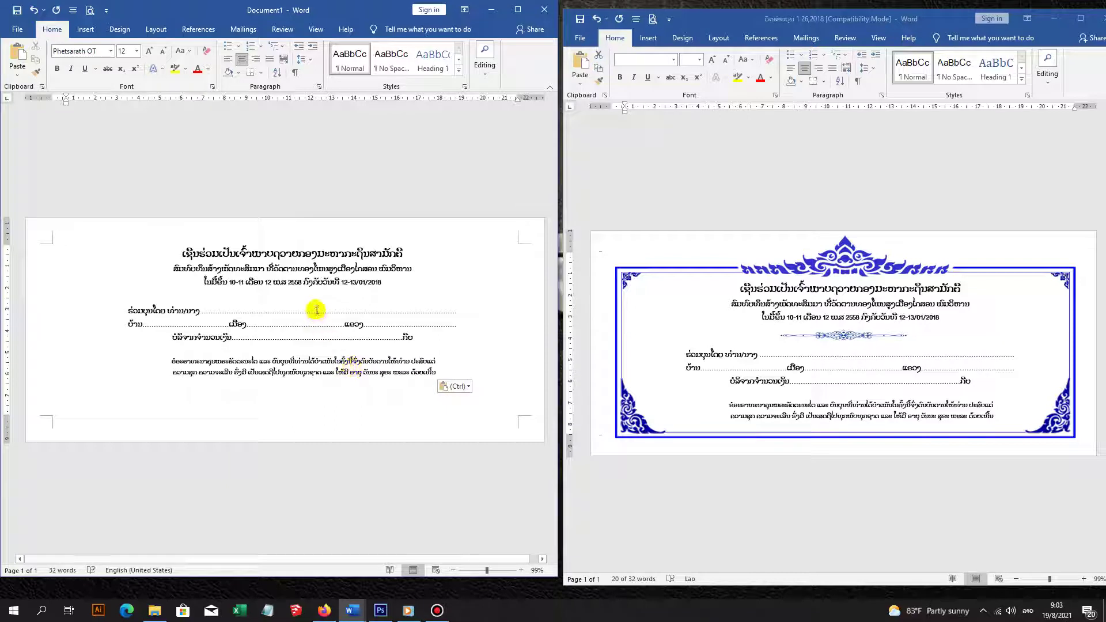
Step: Add two empty lines between the date line and the donor lines, and remove the empty paragraph that overflows onto a second page
{"action": "key", "text": "Return"}
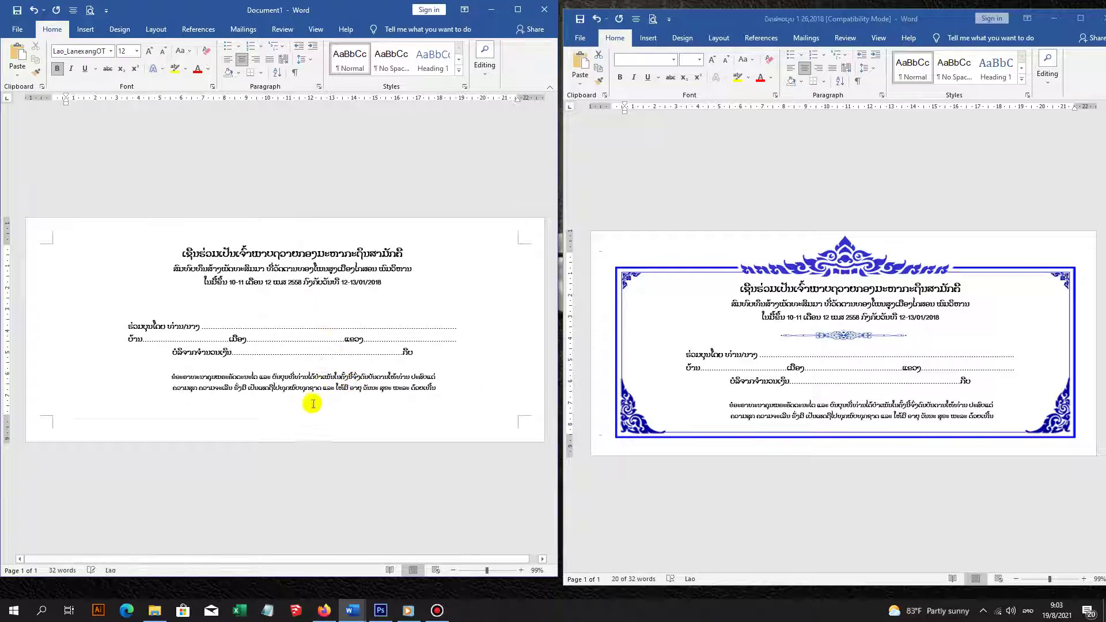
{"action": "left_click", "coordinate": [312, 409]}
{"action": "key", "text": "ctrl+j"}
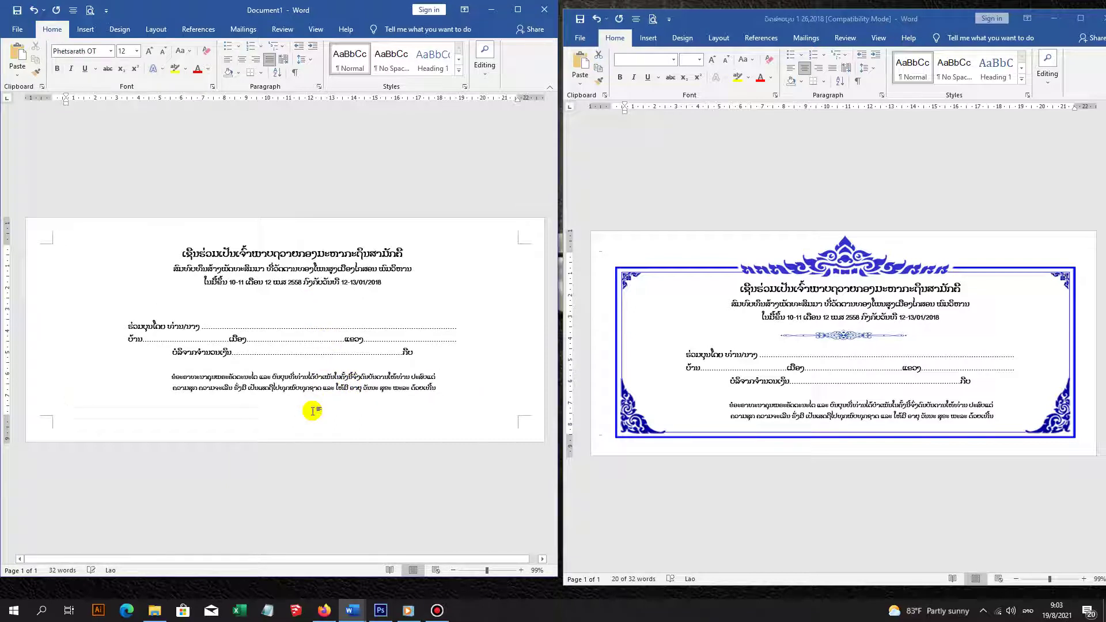
{"action": "left_click", "coordinate": [341, 303]}
{"action": "key", "text": "Return"}
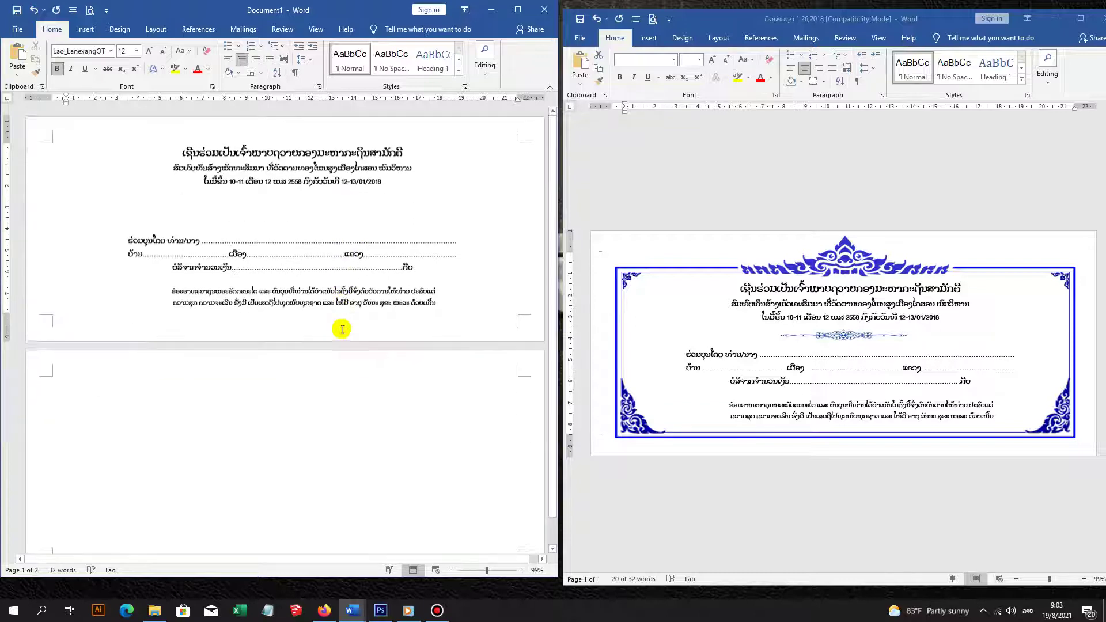
{"action": "left_click", "coordinate": [294, 415]}
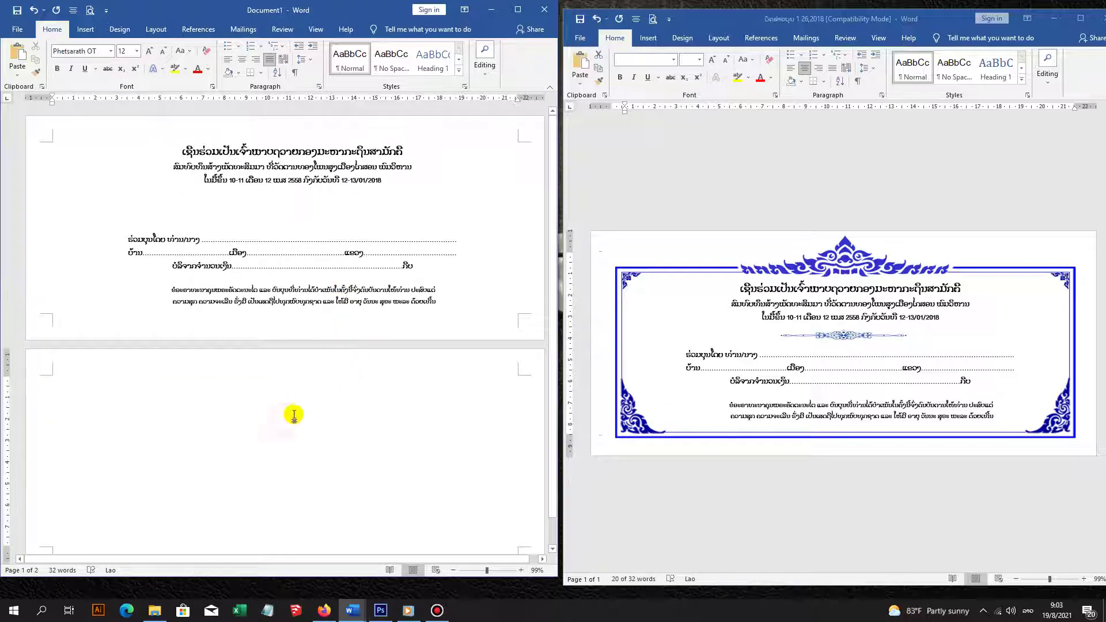
{"action": "key", "text": "BackSpace"}
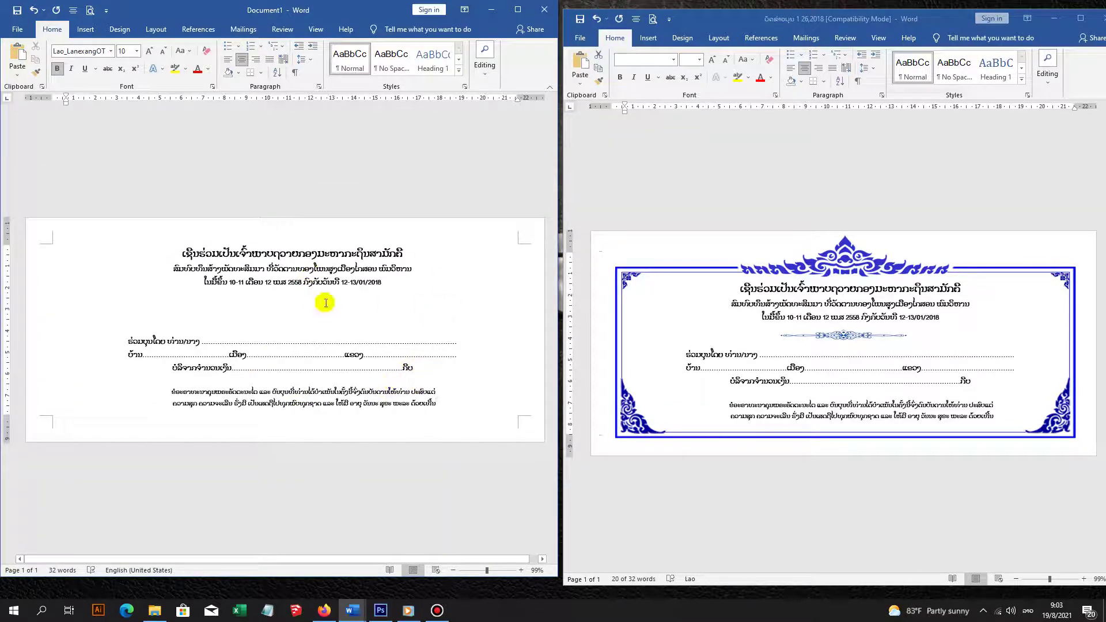
Step: Start inserting a picture below the date line and browse drive D to the certificate-frame subfolder inside LOGO 2019
{"action": "left_click", "coordinate": [326, 302]}
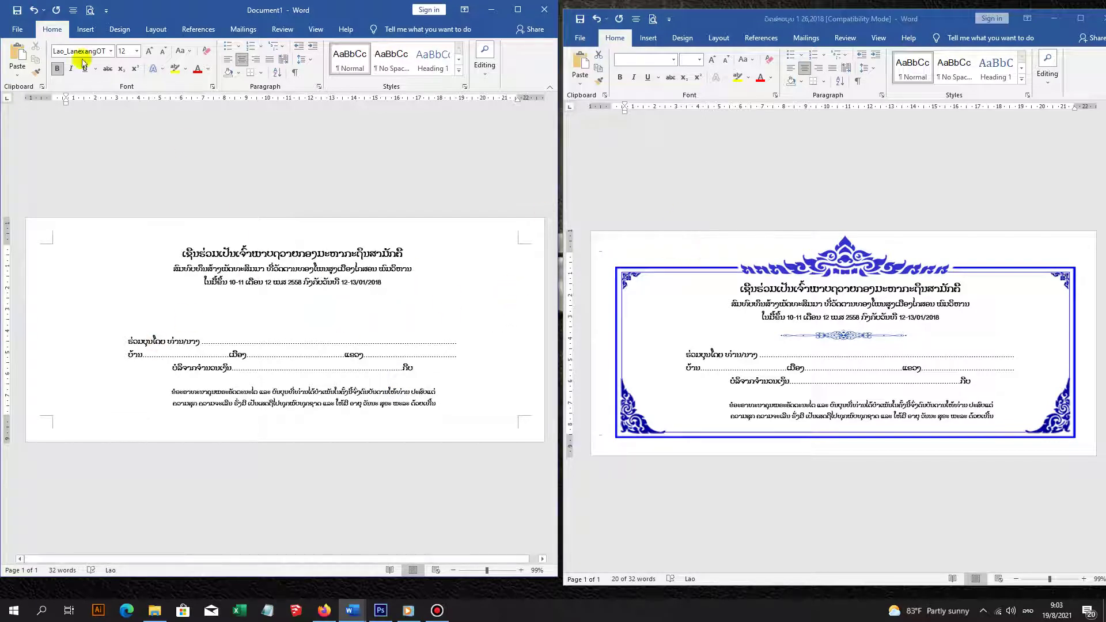
{"action": "left_click", "coordinate": [85, 30]}
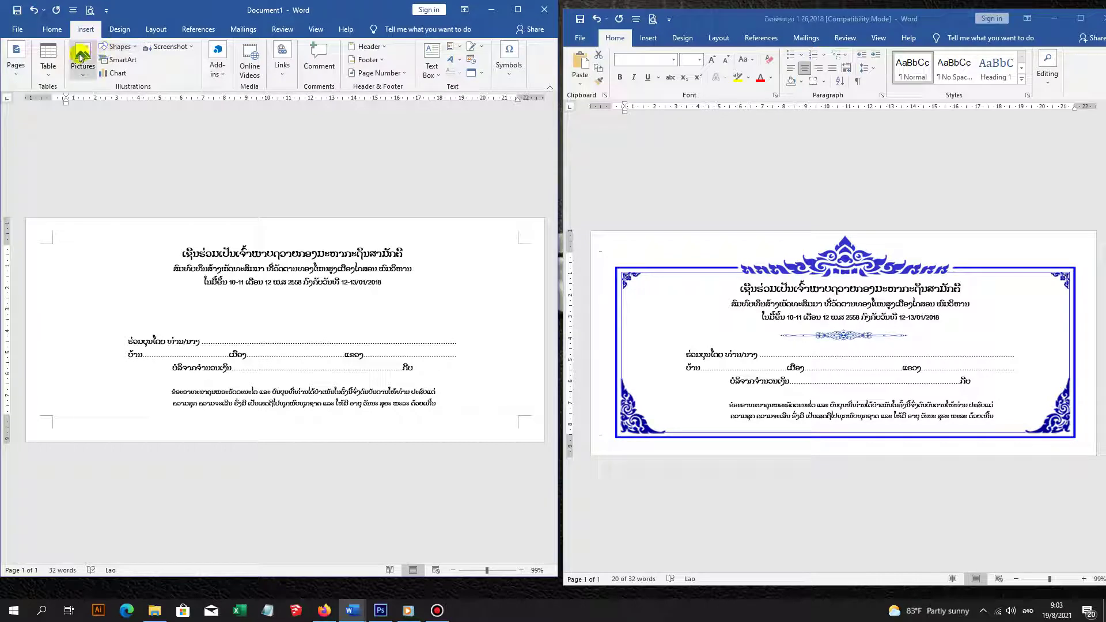
{"action": "left_click", "coordinate": [82, 55]}
{"action": "left_click", "coordinate": [103, 99]}
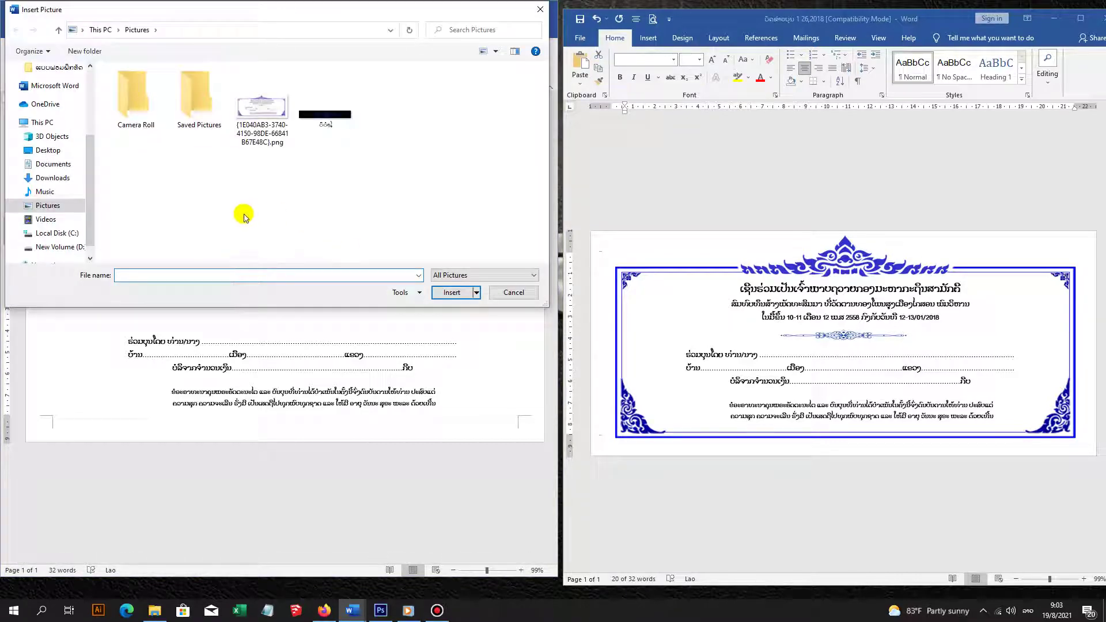
{"action": "left_click", "coordinate": [70, 246]}
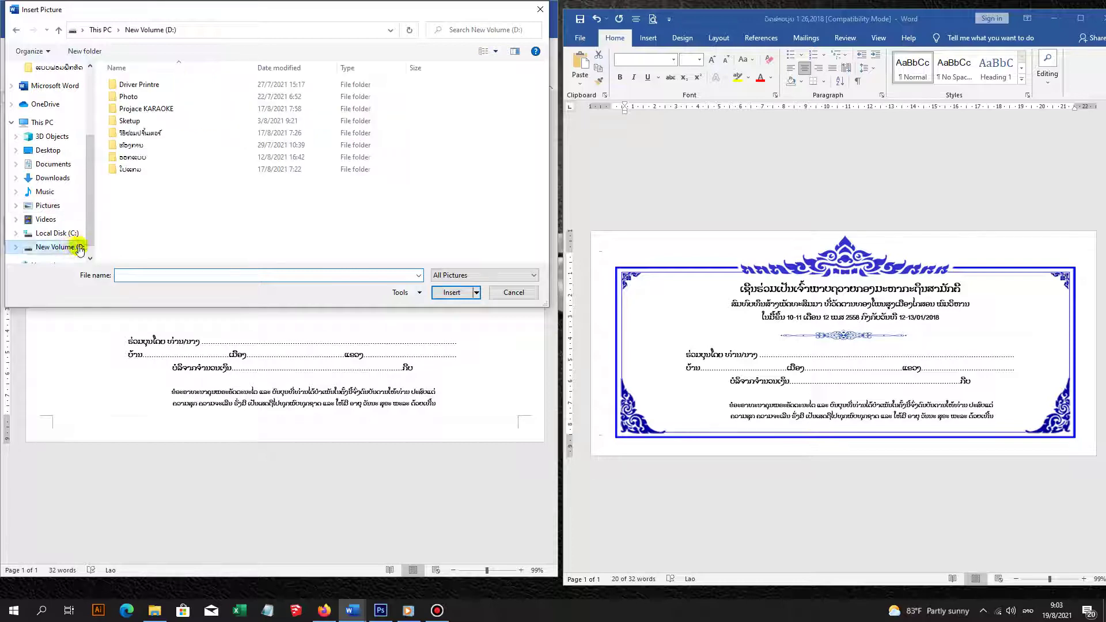
{"action": "left_click", "coordinate": [131, 169]}
{"action": "double_click", "coordinate": [133, 169]}
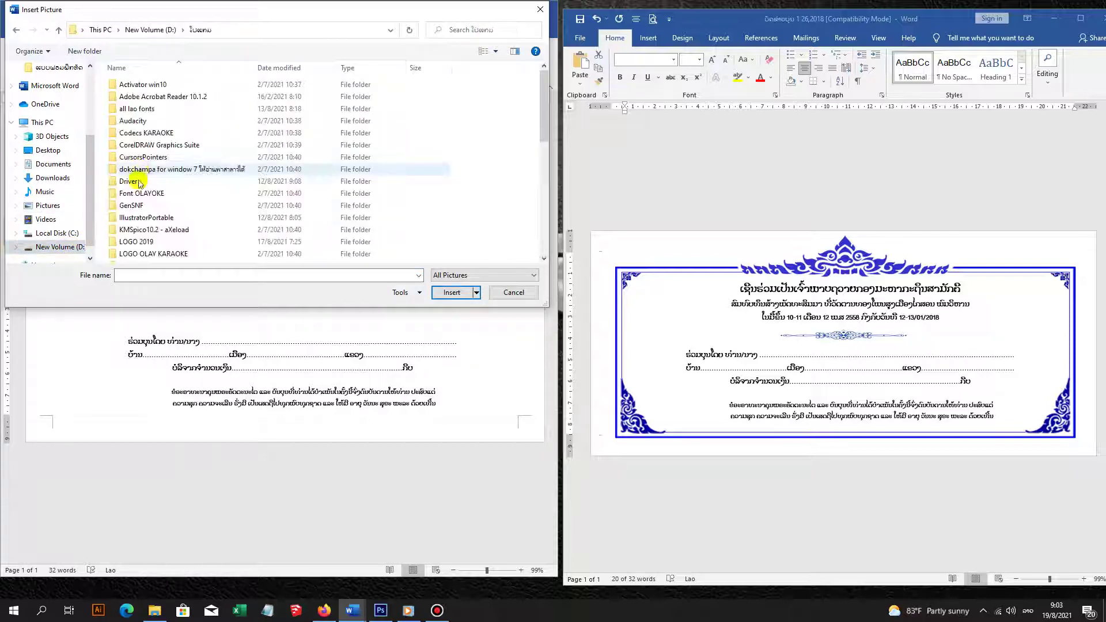
{"action": "double_click", "coordinate": [146, 237]}
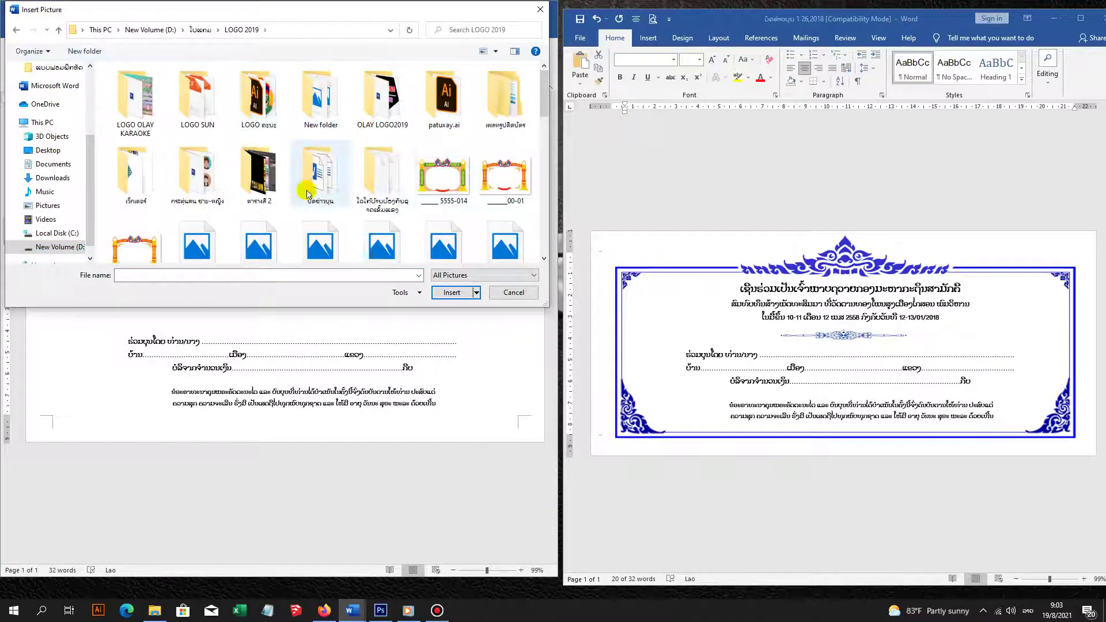
{"action": "double_click", "coordinate": [307, 193]}
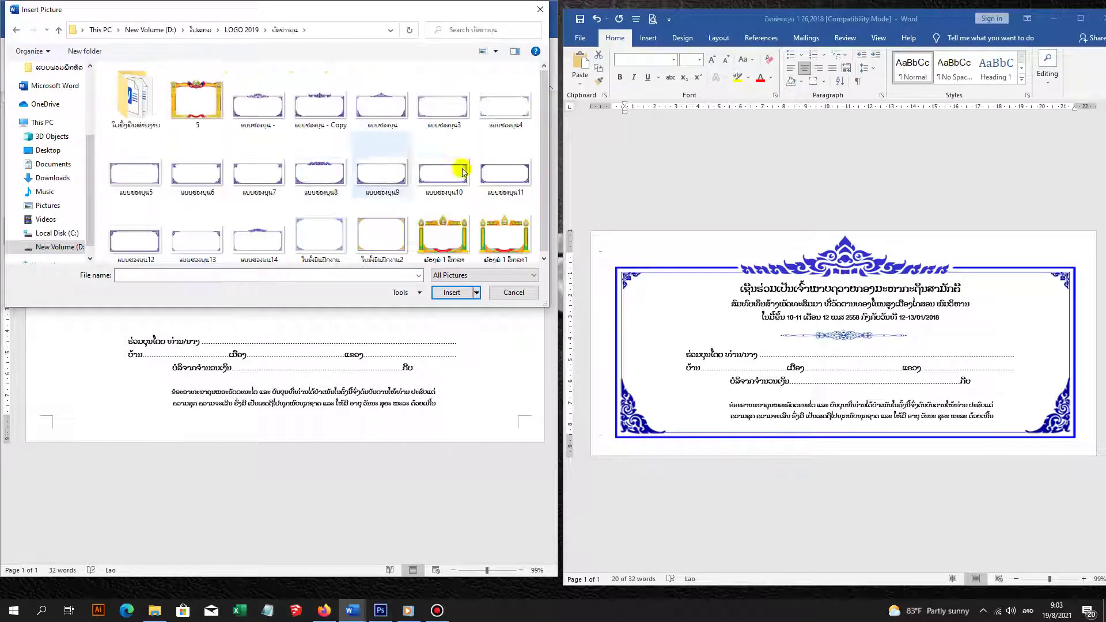
Step: Enlarge the file thumbnails and insert the blue frame picture with the pointed crest and decorated corners
{"action": "left_click", "coordinate": [496, 51]}
{"action": "left_click", "coordinate": [518, 30]}
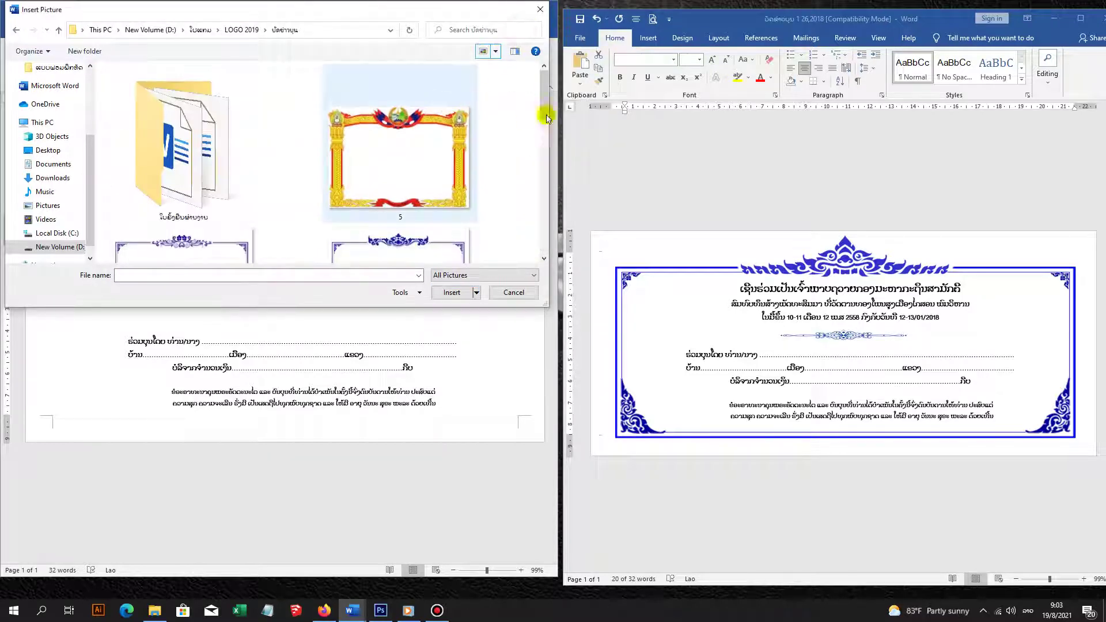
{"action": "left_click_drag", "start_coordinate": [546, 109], "coordinate": [546, 123]}
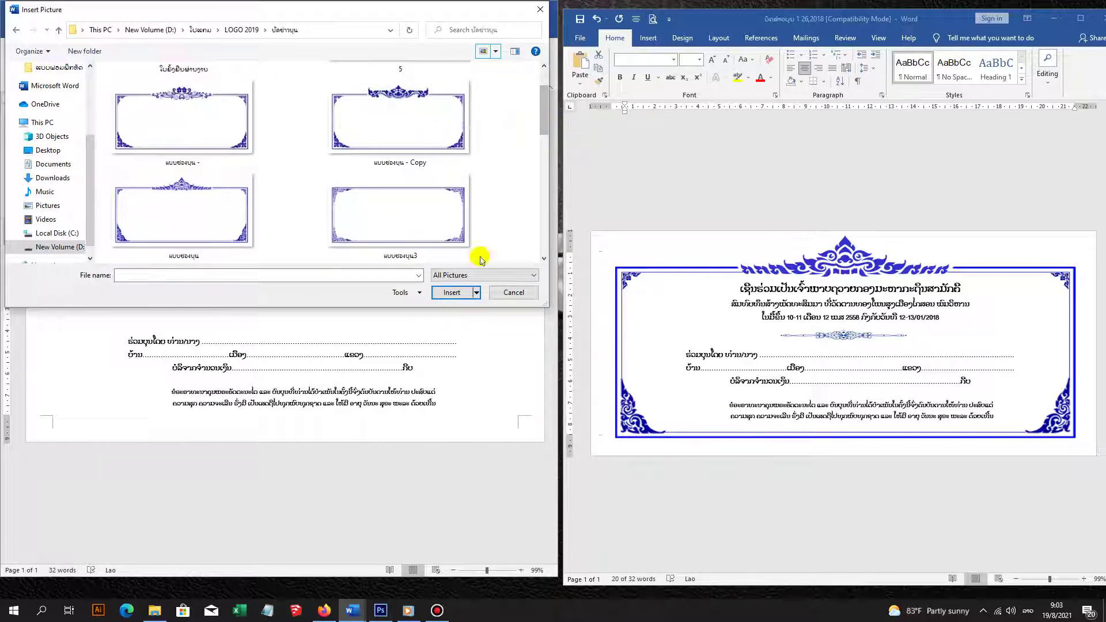
{"action": "left_click", "coordinate": [225, 215]}
{"action": "left_click", "coordinate": [452, 292]}
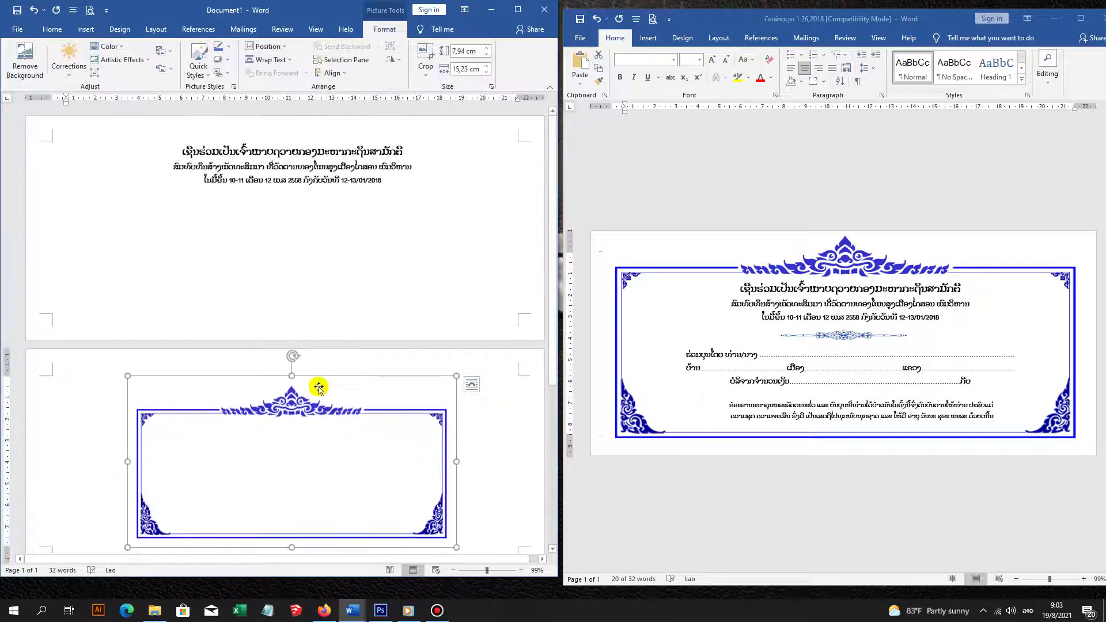
Step: Place the frame picture behind the text and stretch it to about 22.17 cm wide and 8.47 cm high
{"action": "left_click", "coordinate": [474, 383]}
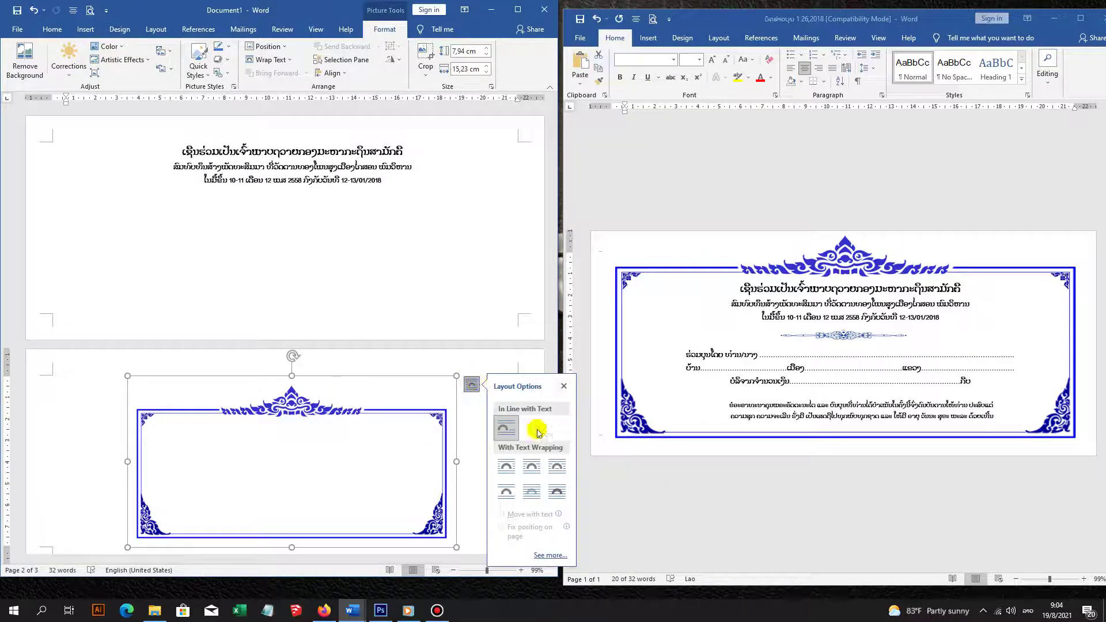
{"action": "left_click", "coordinate": [530, 490]}
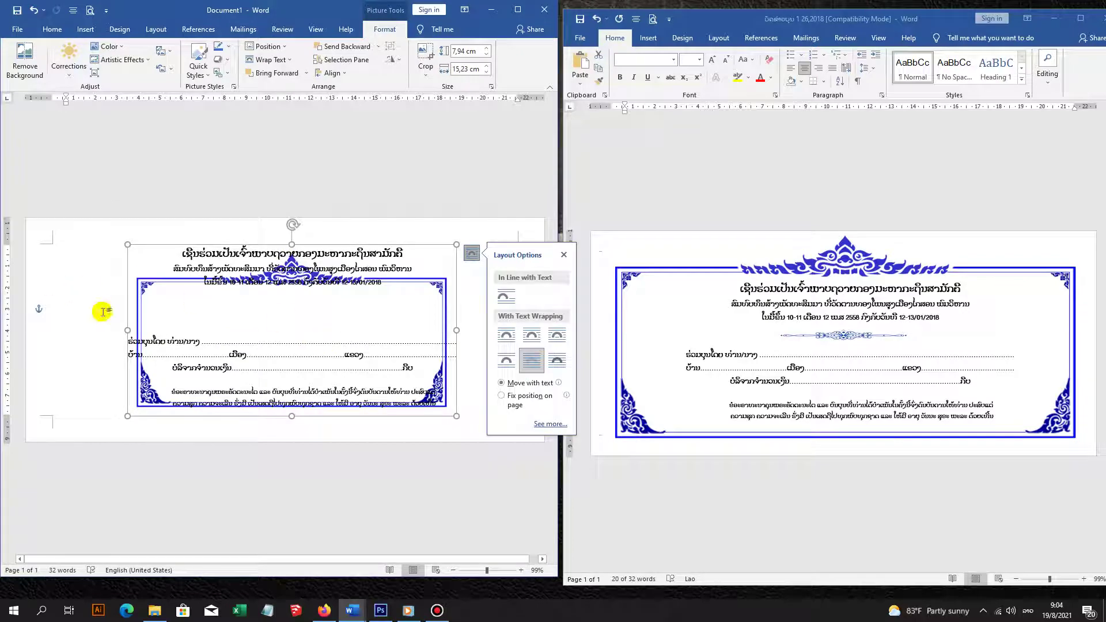
{"action": "left_click_drag", "start_coordinate": [126, 331], "coordinate": [55, 330]}
{"action": "left_click", "coordinate": [517, 9]}
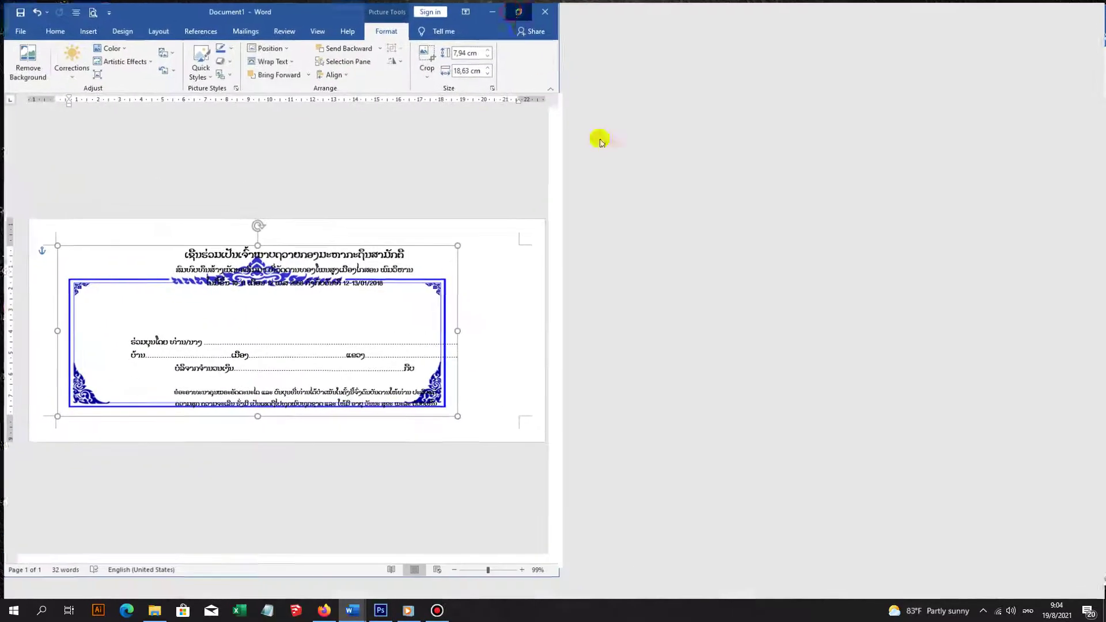
{"action": "scroll", "coordinate": [724, 344], "scroll_direction": "up", "scroll_amount": 9}
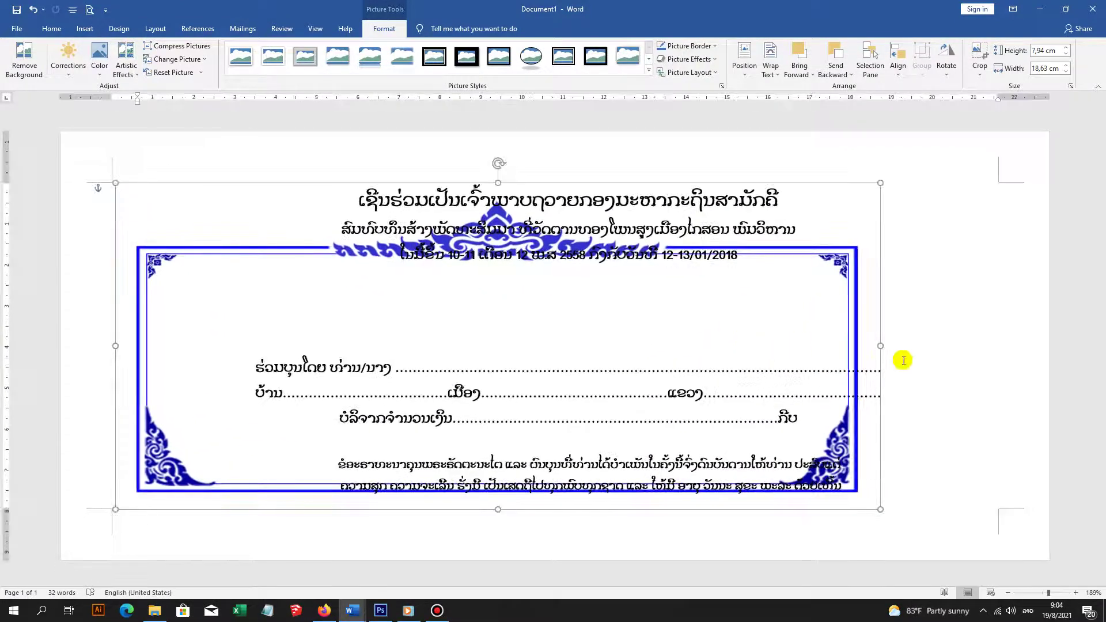
{"action": "left_click_drag", "start_coordinate": [880, 348], "coordinate": [1025, 361]}
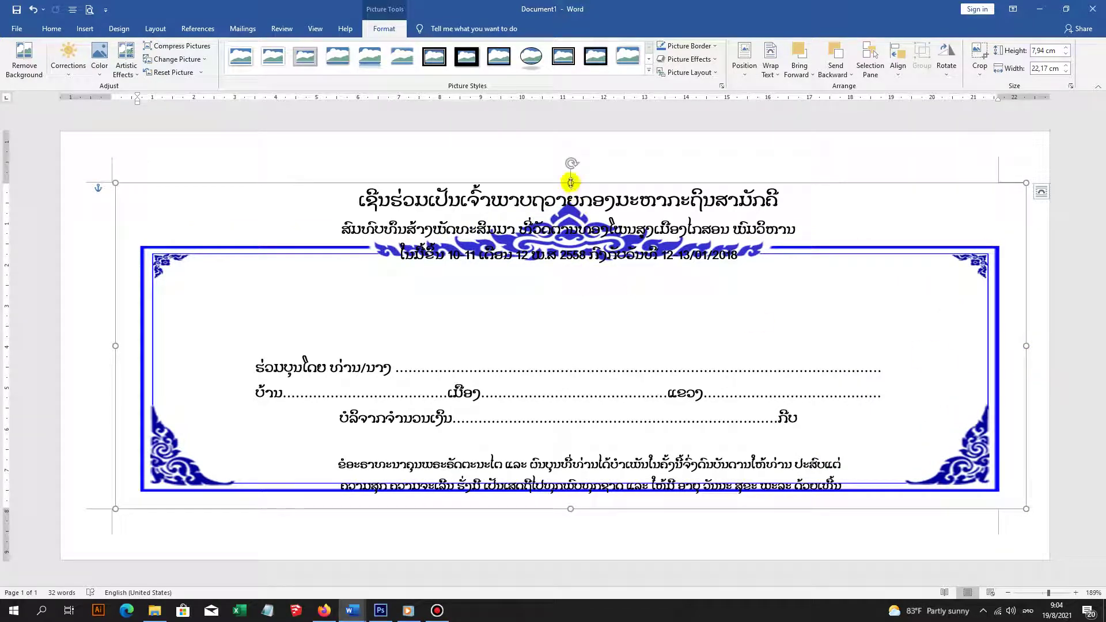
{"action": "left_click_drag", "start_coordinate": [570, 182], "coordinate": [563, 159]}
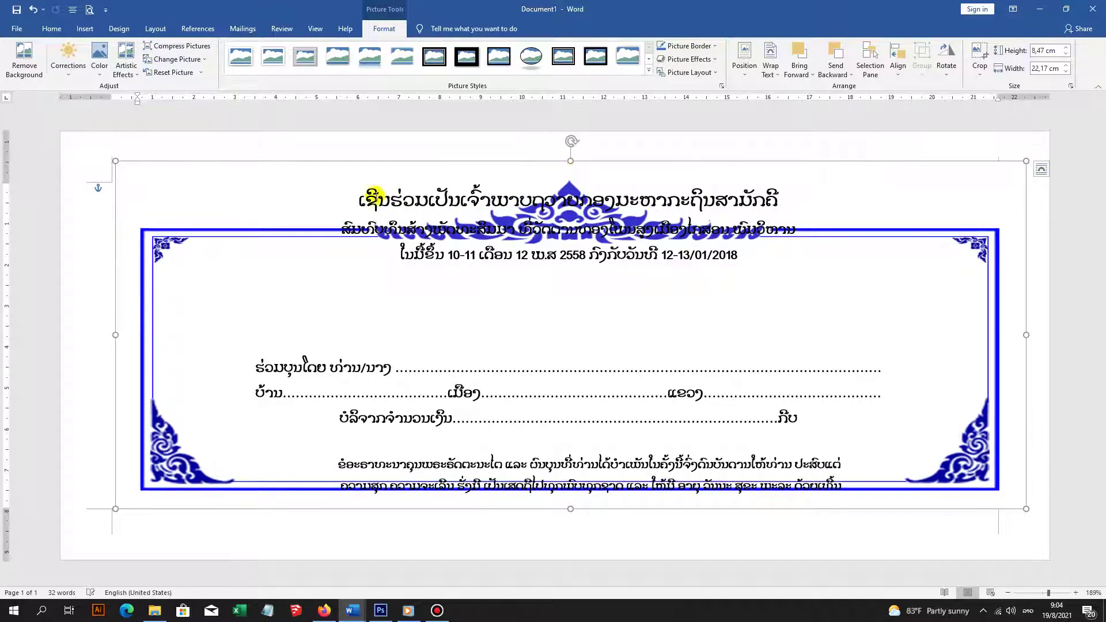
Step: Add an empty line above the certificate's first heading line
{"action": "left_click", "coordinate": [358, 199]}
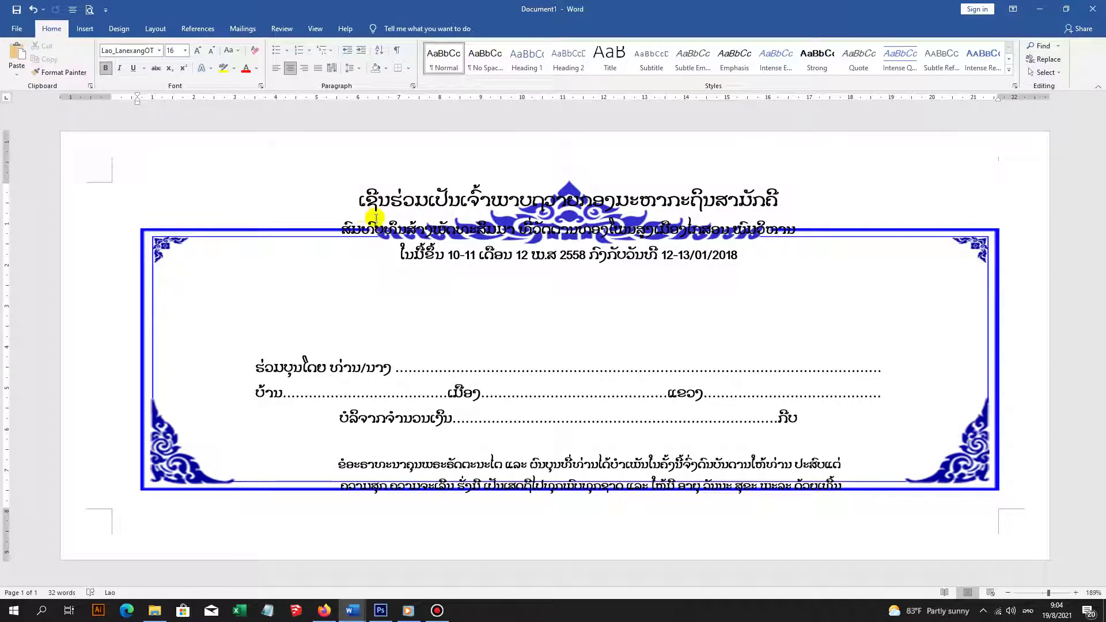
{"action": "key", "text": "Return"}
{"action": "left_click", "coordinate": [306, 256]}
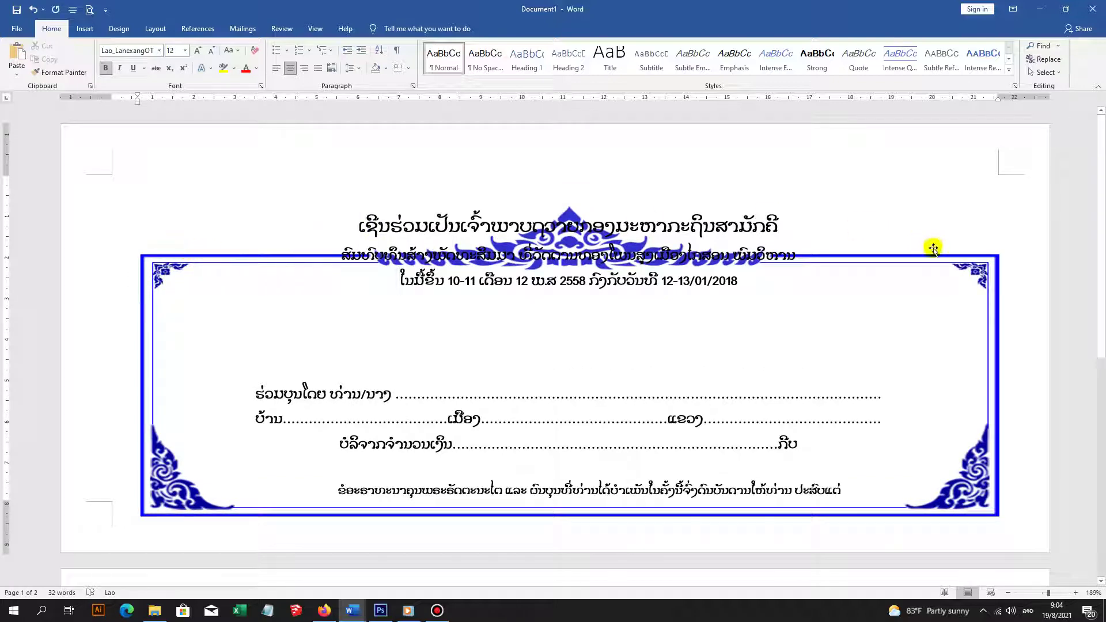
Step: Stretch the frame picture above the page's upper edge, slightly further down, and outward to near the page's left edge
{"action": "left_click", "coordinate": [638, 240]}
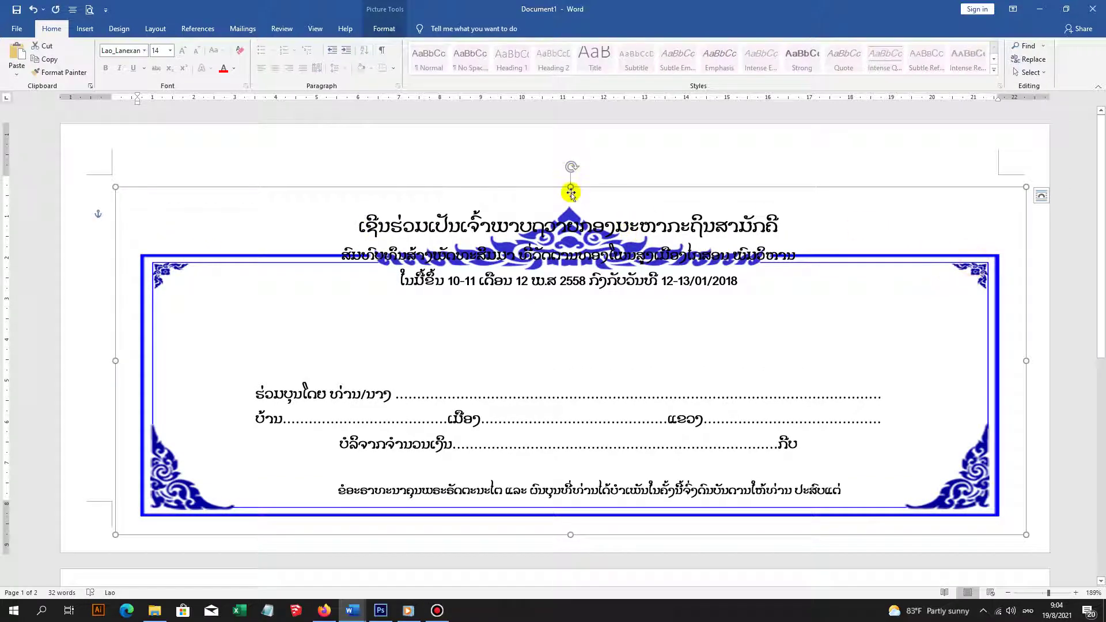
{"action": "left_click_drag", "start_coordinate": [570, 189], "coordinate": [567, 115]}
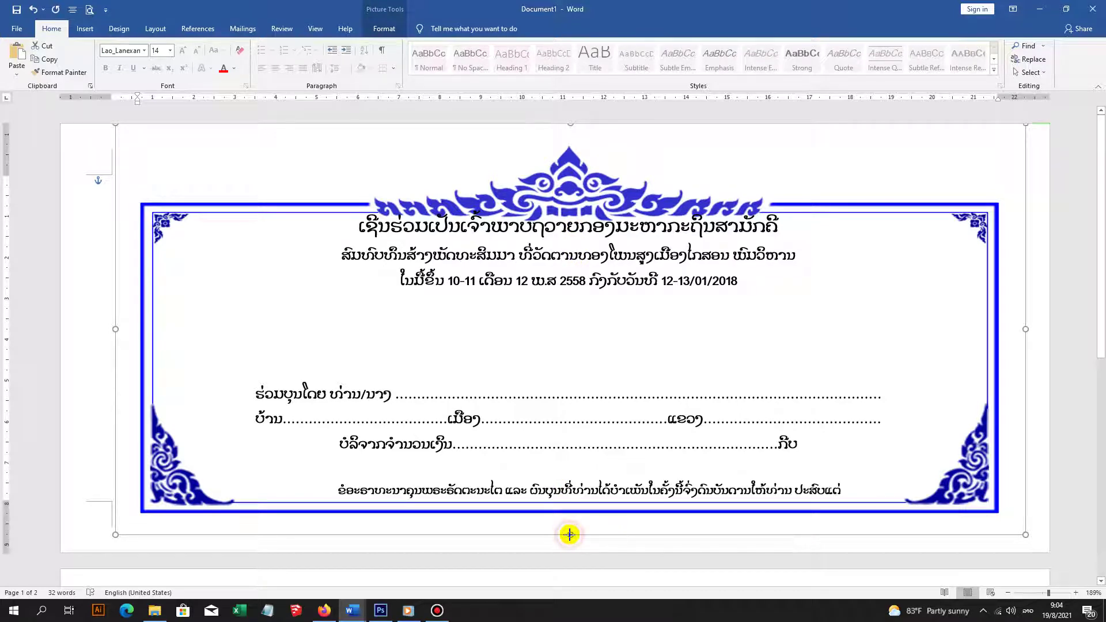
{"action": "left_click_drag", "start_coordinate": [569, 534], "coordinate": [530, 543]}
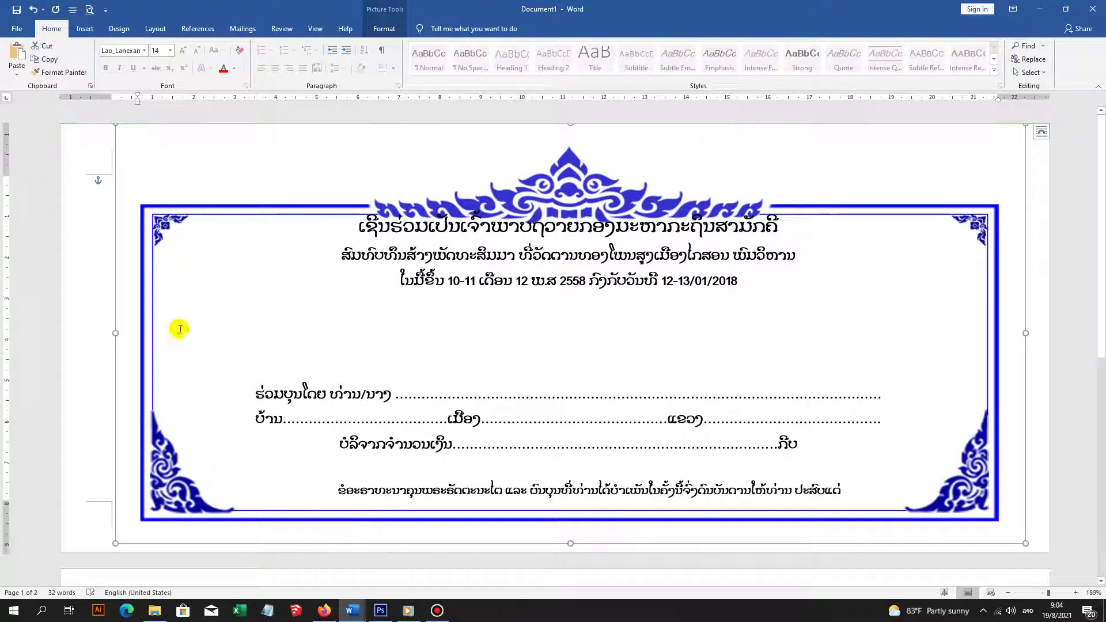
{"action": "left_click_drag", "start_coordinate": [112, 330], "coordinate": [77, 326]}
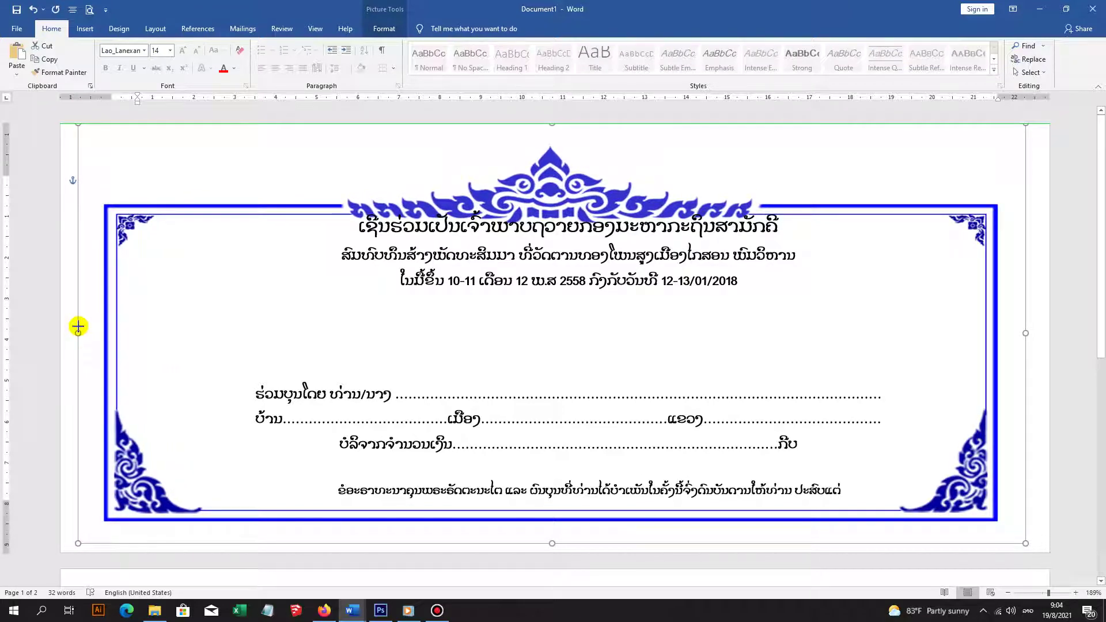
{"action": "right_click", "coordinate": [554, 182]}
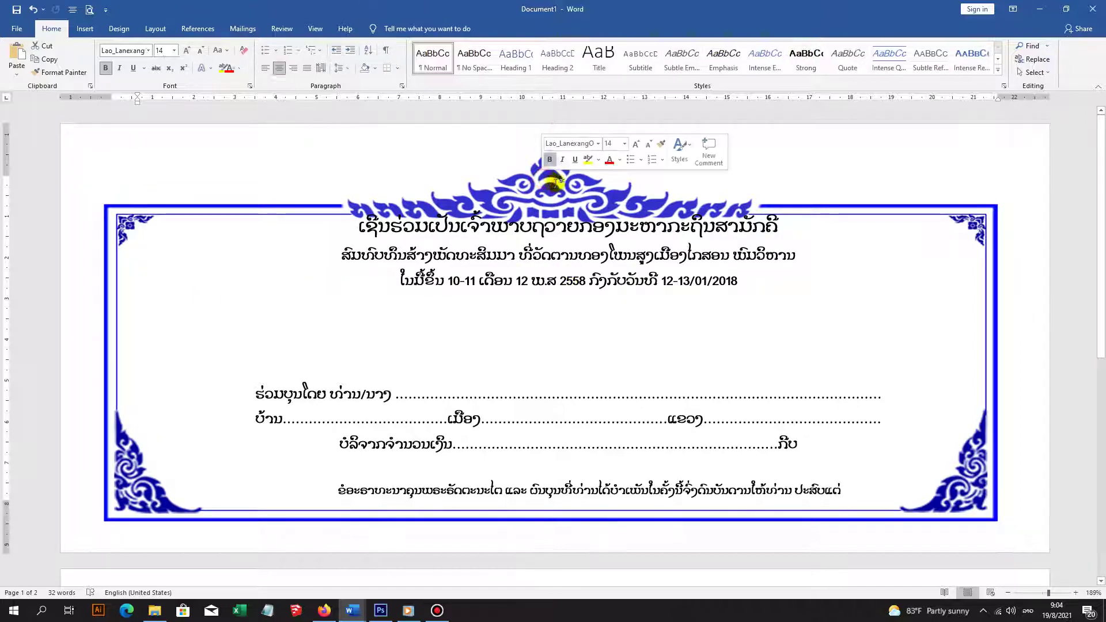
{"action": "left_click", "coordinate": [577, 151]}
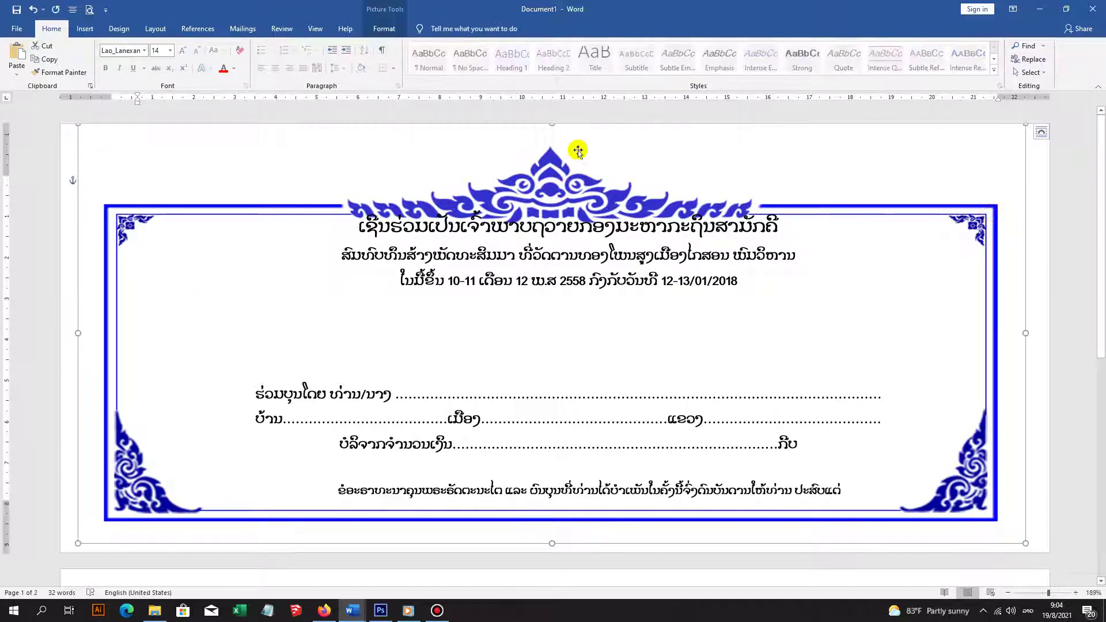
{"action": "left_click_drag", "start_coordinate": [552, 124], "coordinate": [551, 107]}
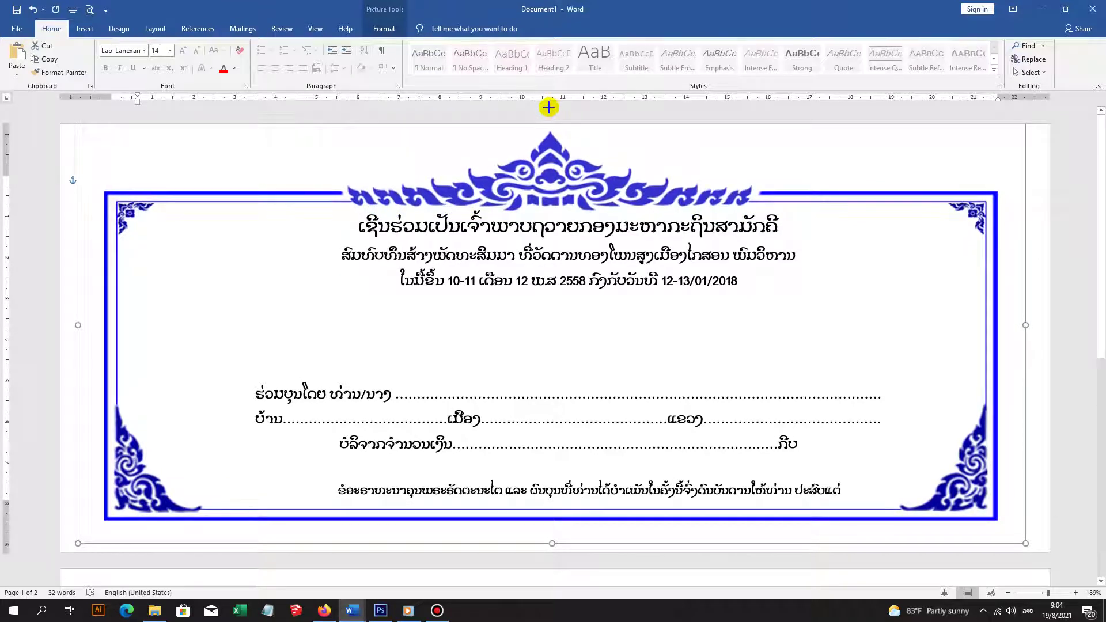
Step: Add another empty line directly above the heading and reduce its font size to 4
{"action": "left_click", "coordinate": [355, 212]}
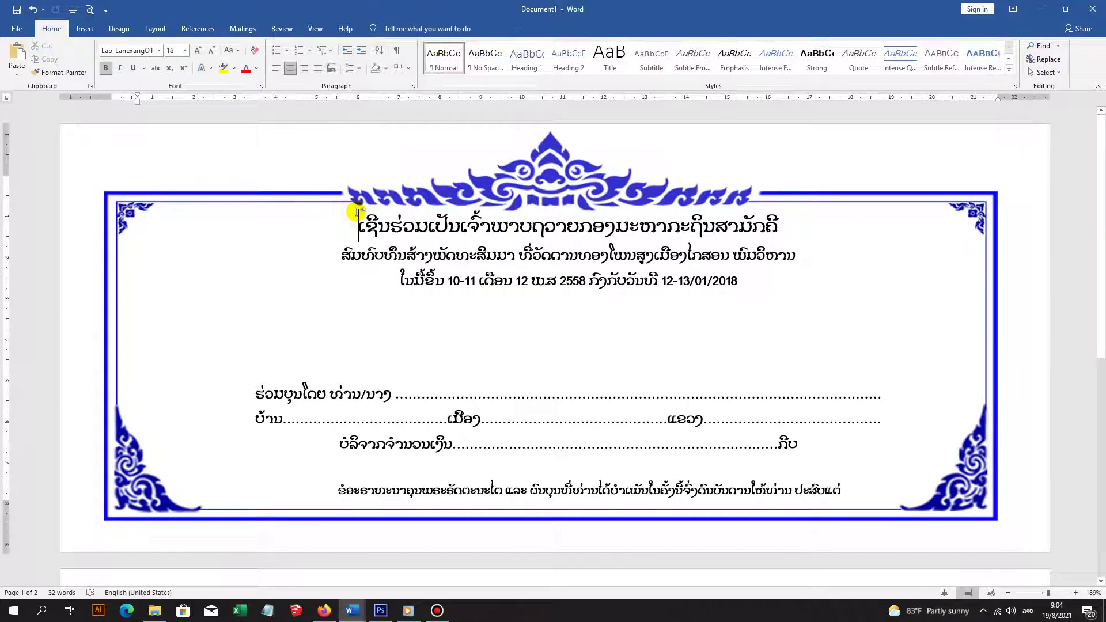
{"action": "key", "text": "Return"}
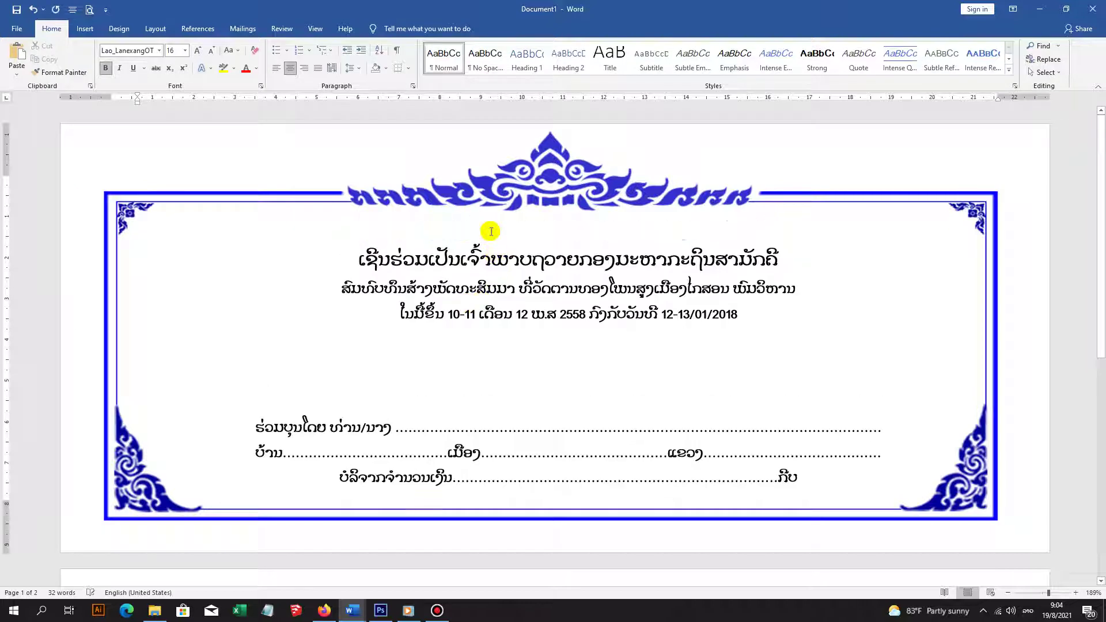
{"action": "left_click", "coordinate": [211, 51]}
{"action": "left_click", "coordinate": [211, 50]}
{"action": "left_click", "coordinate": [210, 50]}
{"action": "left_click", "coordinate": [211, 51]}
{"action": "left_click", "coordinate": [211, 50]}
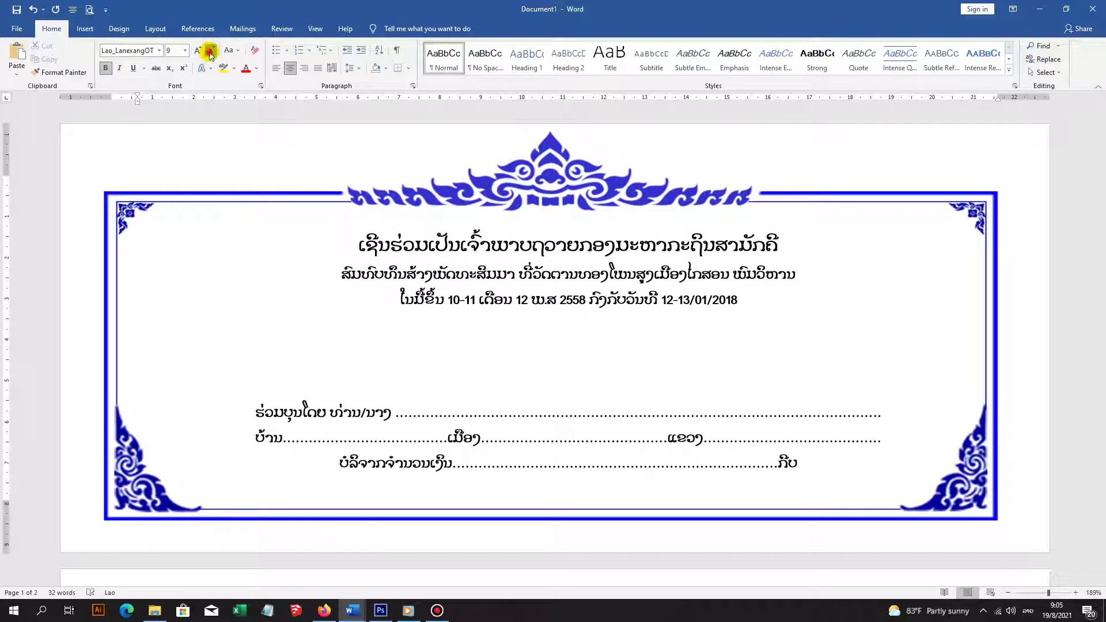
{"action": "left_click", "coordinate": [211, 51]}
{"action": "left_click", "coordinate": [210, 51]}
{"action": "left_click", "coordinate": [210, 51]}
{"action": "left_click", "coordinate": [211, 51]}
{"action": "left_click", "coordinate": [211, 51]}
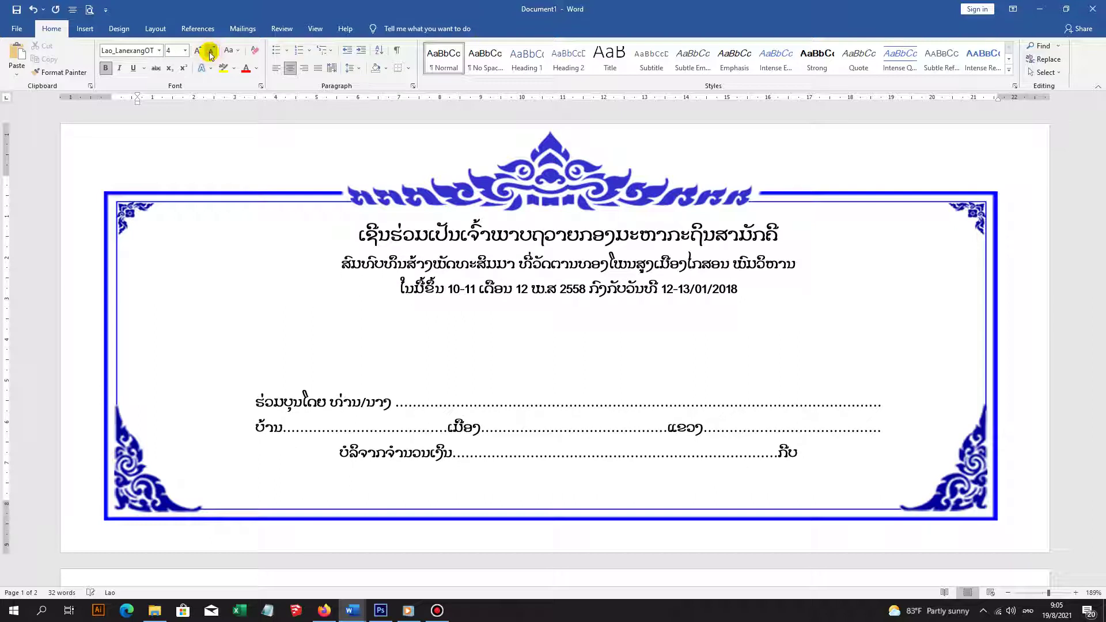
Step: Delete one empty line between the date line and the donor lines
{"action": "left_click", "coordinate": [476, 346]}
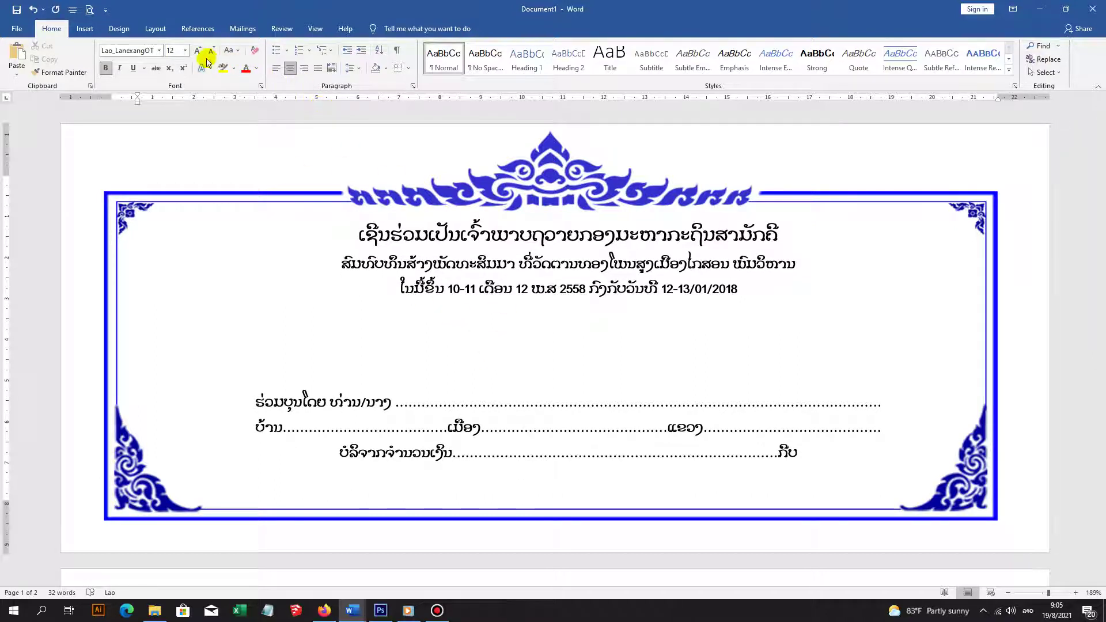
{"action": "key", "text": "Down"}
{"action": "key", "text": "BackSpace"}
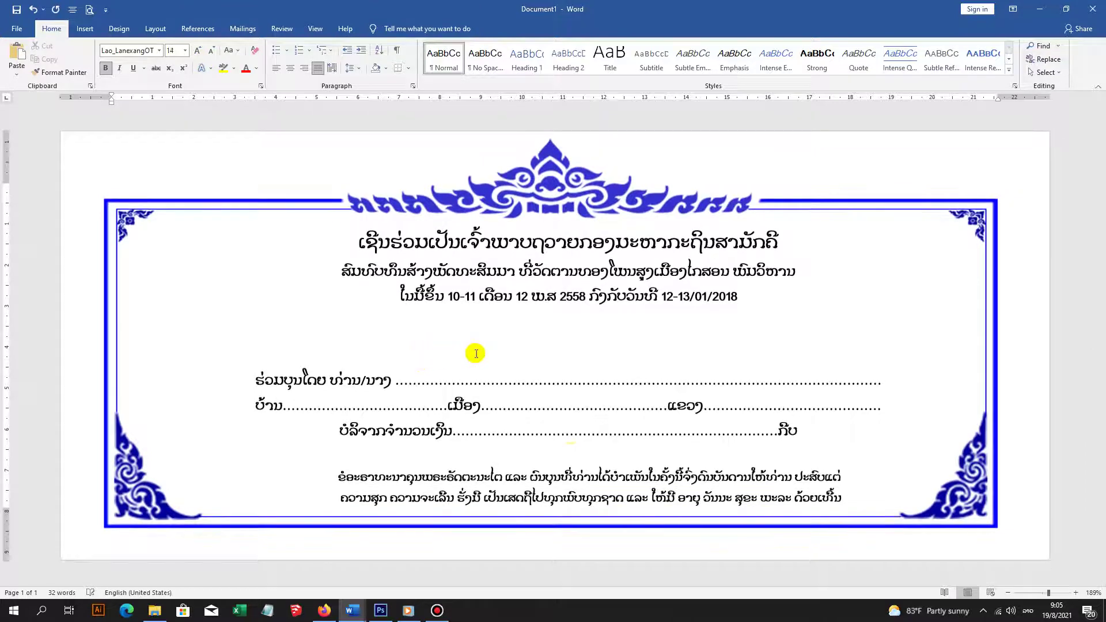
Step: Insert the blue ornamental divider picture from the Pictures folder on the empty line above the donor lines
{"action": "left_click", "coordinate": [445, 342]}
{"action": "left_click", "coordinate": [84, 29]}
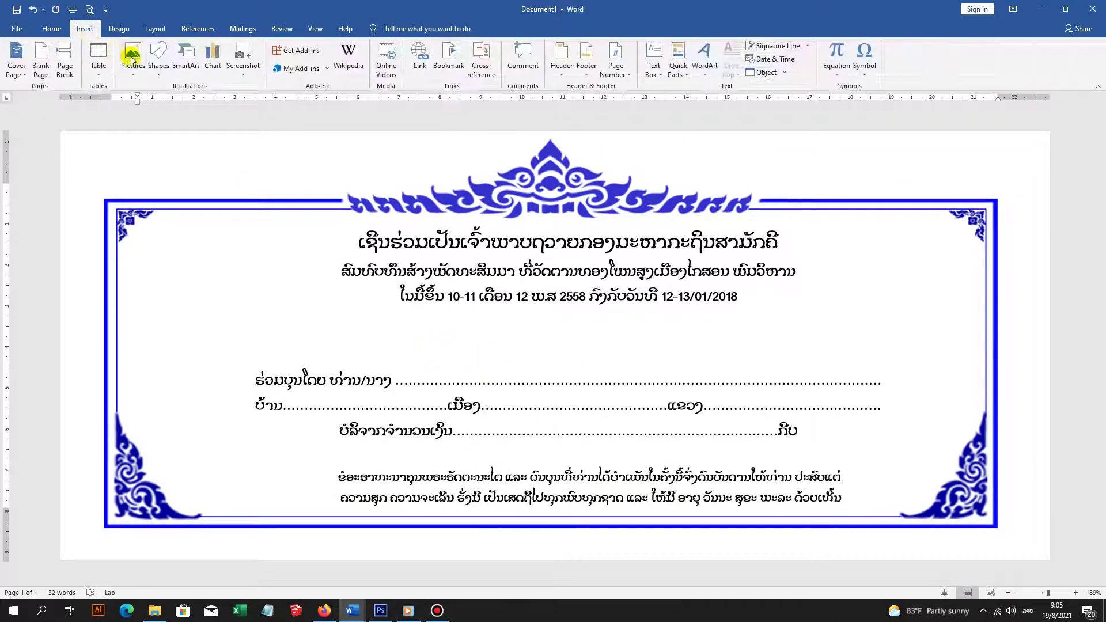
{"action": "left_click", "coordinate": [131, 57]}
{"action": "left_click", "coordinate": [148, 95]}
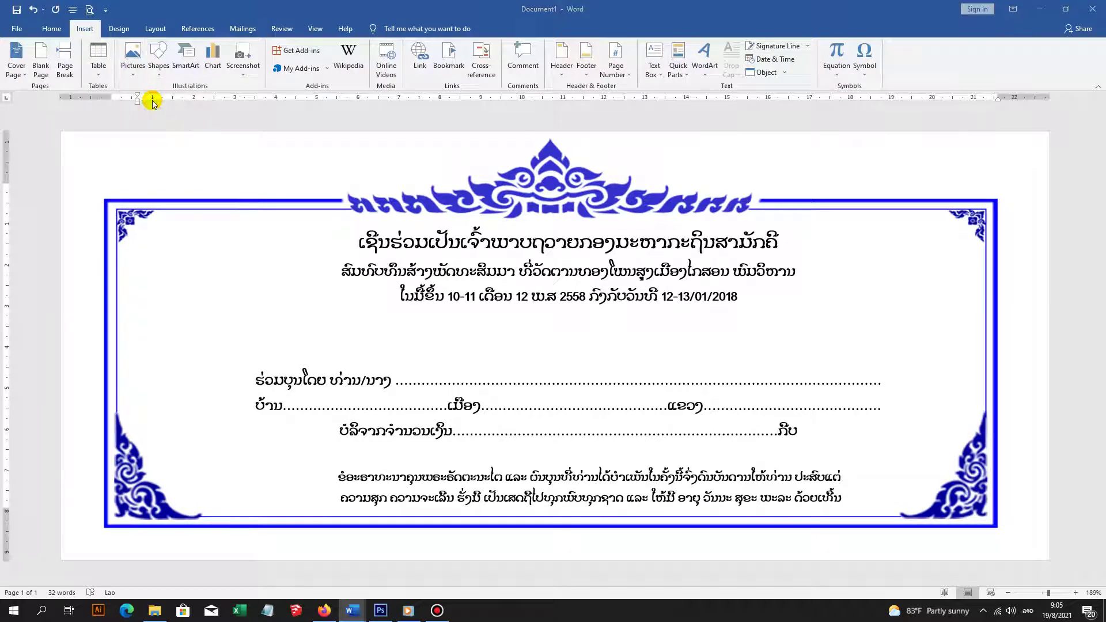
{"action": "scroll", "coordinate": [72, 211], "scroll_direction": "down", "scroll_amount": 3}
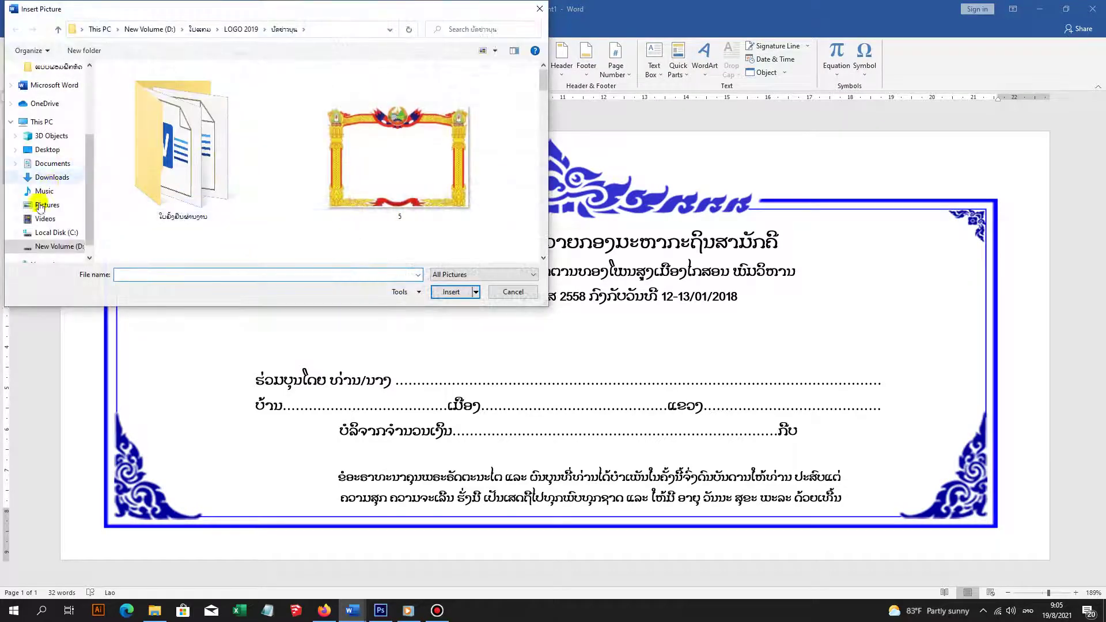
{"action": "left_click", "coordinate": [72, 211]}
{"action": "left_click", "coordinate": [328, 123]}
{"action": "left_click", "coordinate": [450, 291]}
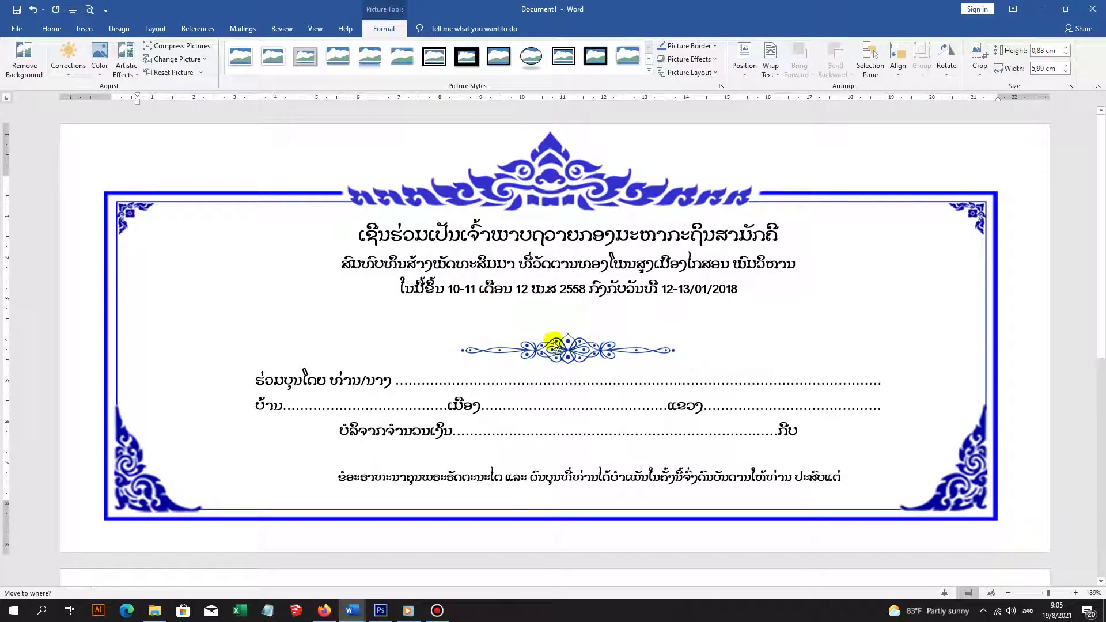
Step: Set the divider ornament's text wrapping to In Front of Text and centre it between the date line and donor lines
{"action": "left_click", "coordinate": [630, 346]}
{"action": "left_click", "coordinate": [707, 338]}
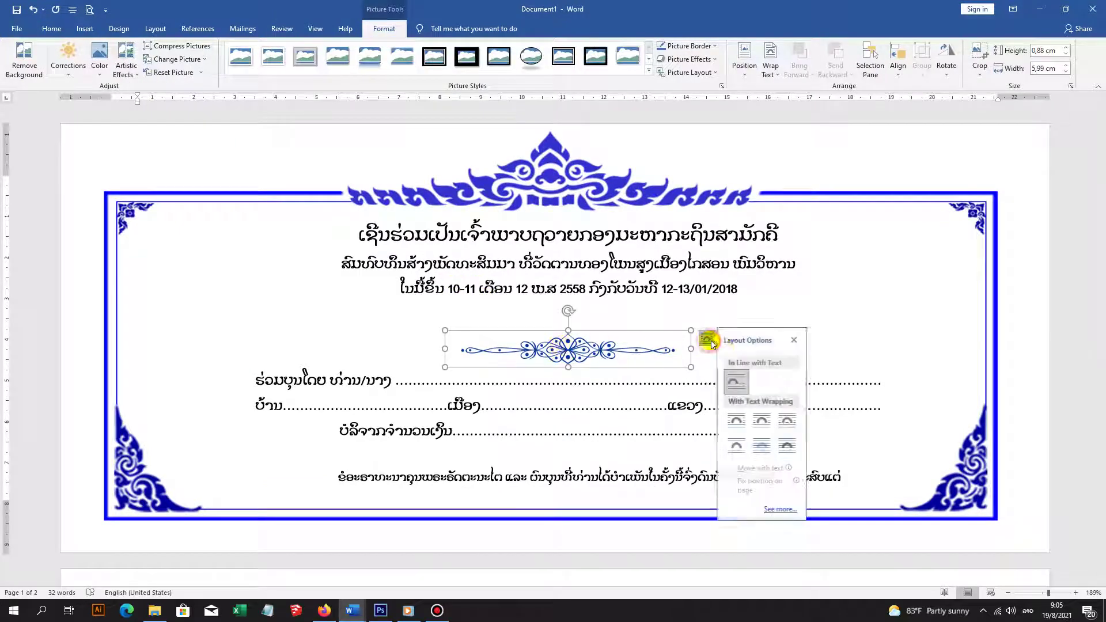
{"action": "left_click", "coordinate": [792, 448]}
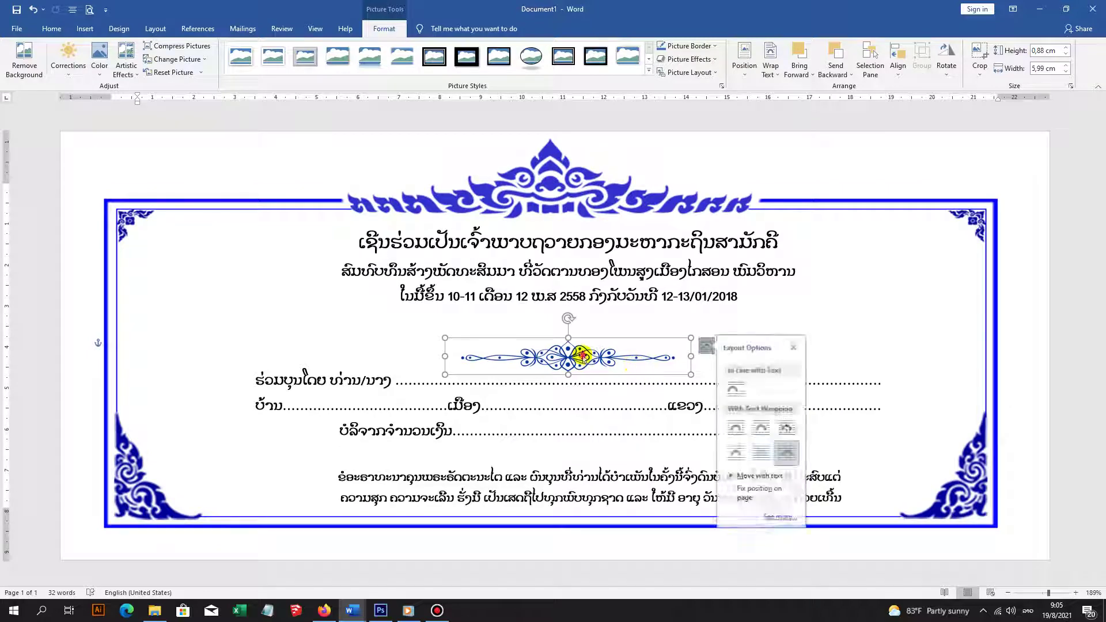
{"action": "left_click_drag", "start_coordinate": [575, 349], "coordinate": [561, 342]}
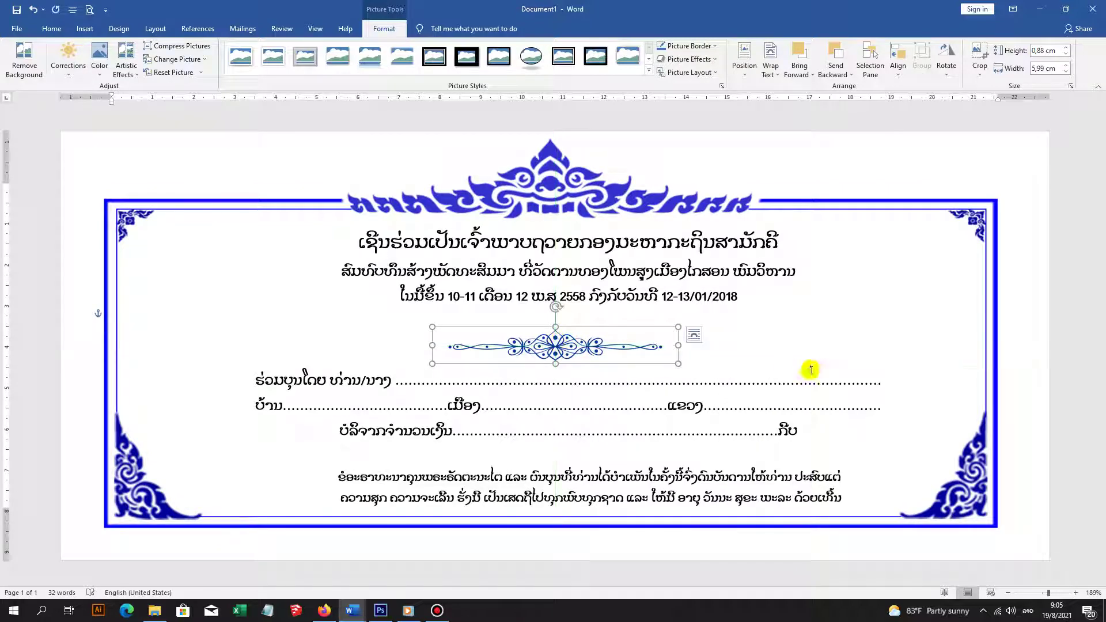
Step: Stretch the blue frame picture outward to the page's left, right and lower edges, making it about 10.83 by 24.05 cm
{"action": "left_click", "coordinate": [804, 348]}
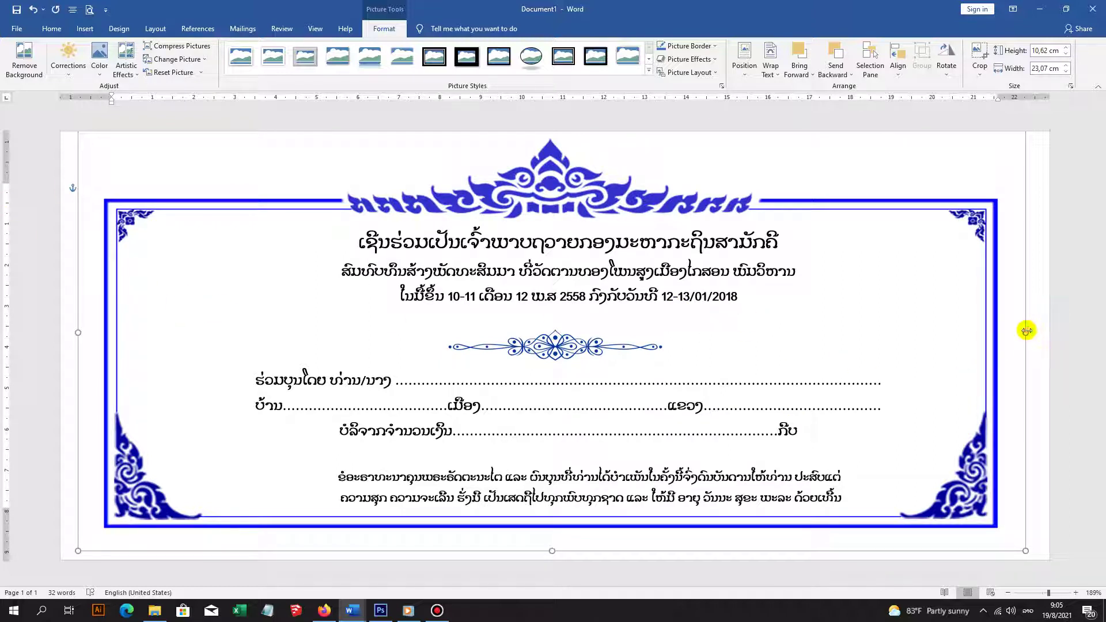
{"action": "left_click_drag", "start_coordinate": [1026, 330], "coordinate": [1036, 332]}
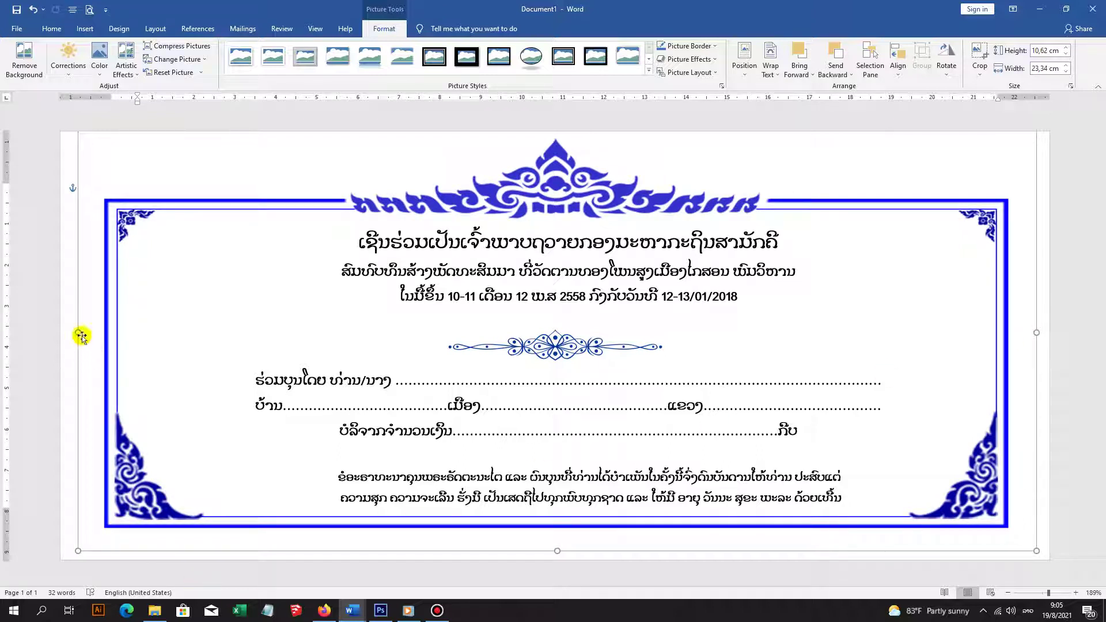
{"action": "left_click_drag", "start_coordinate": [80, 337], "coordinate": [63, 331]}
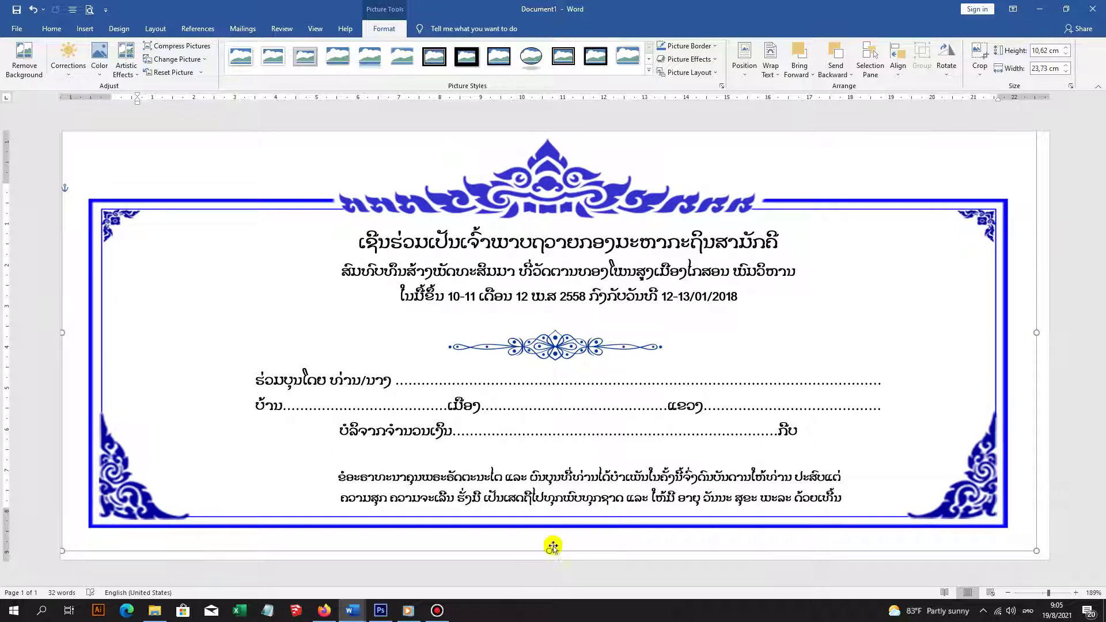
{"action": "left_click_drag", "start_coordinate": [548, 550], "coordinate": [549, 559]}
{"action": "left_click_drag", "start_coordinate": [1038, 337], "coordinate": [1049, 337]}
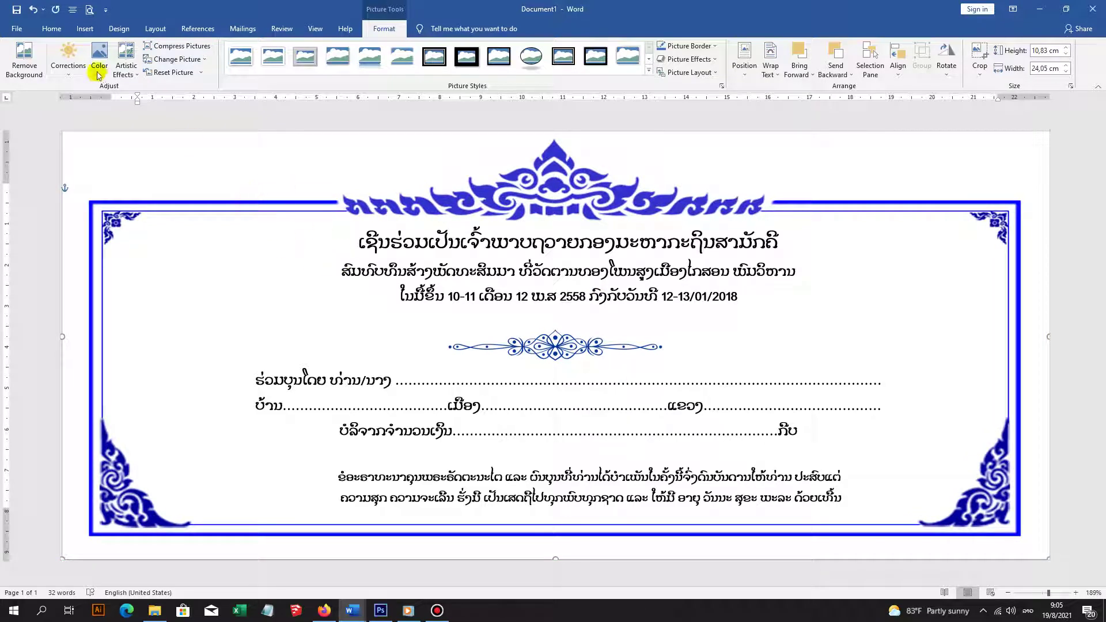
Step: Save the document as a Word Document named ບັດສ່າວບຸນ1 in the card folder inside LOGO 2019
{"action": "left_click", "coordinate": [19, 27]}
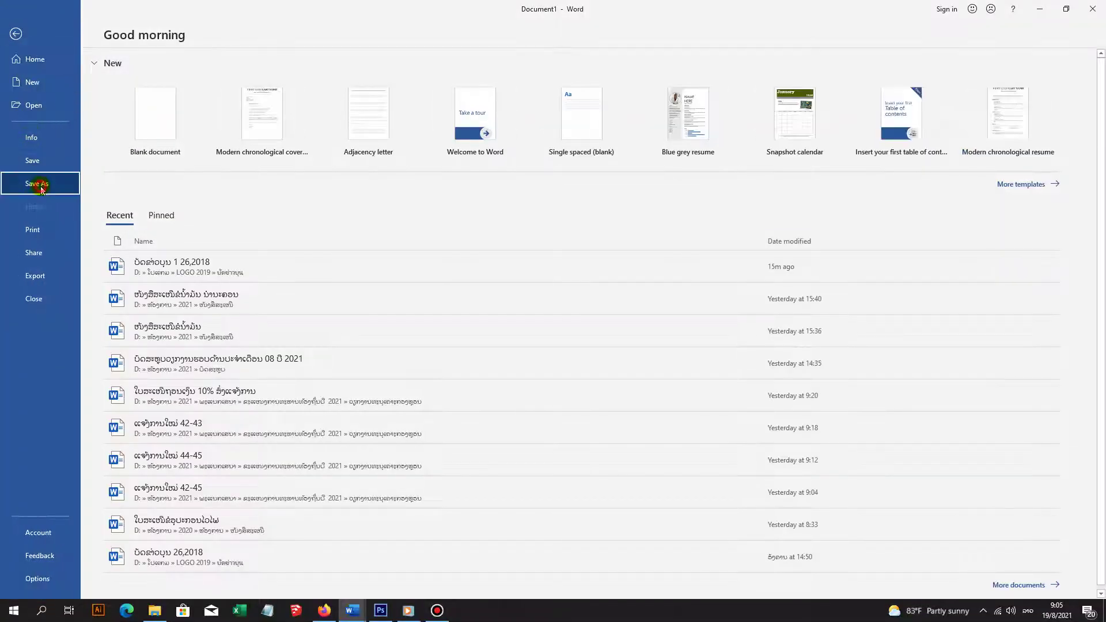
{"action": "left_click", "coordinate": [61, 190]}
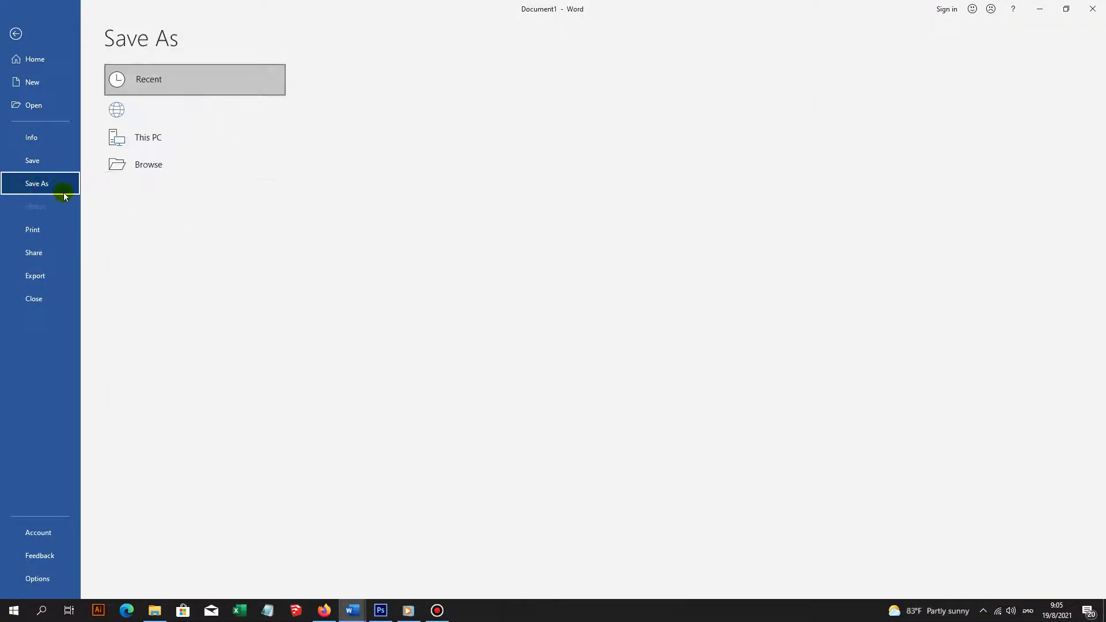
{"action": "left_click", "coordinate": [365, 137]}
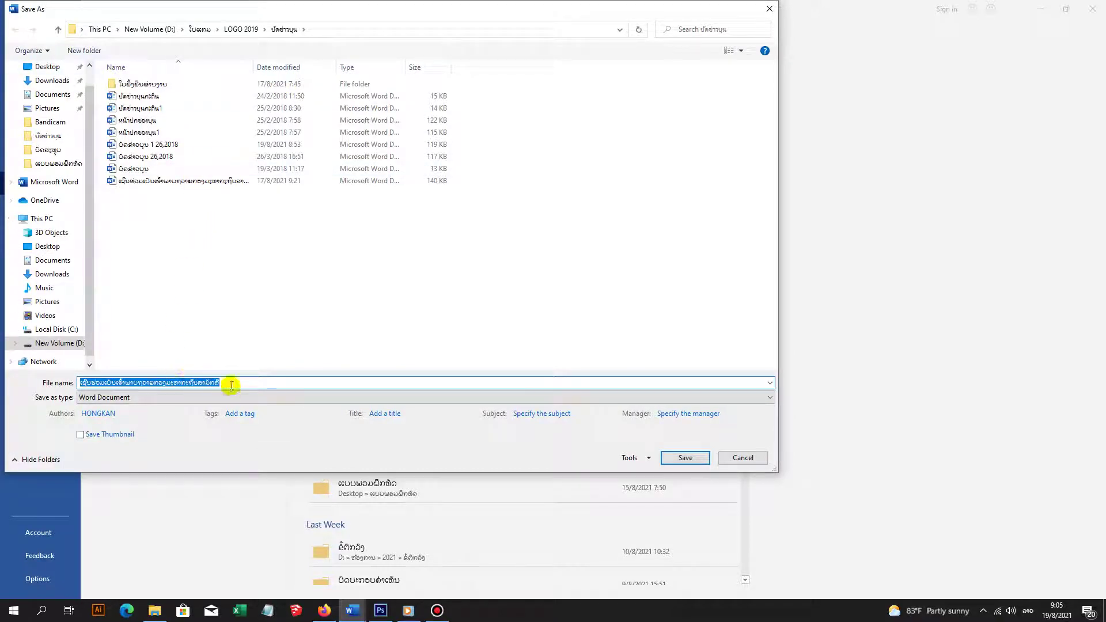
{"action": "left_click", "coordinate": [145, 169]}
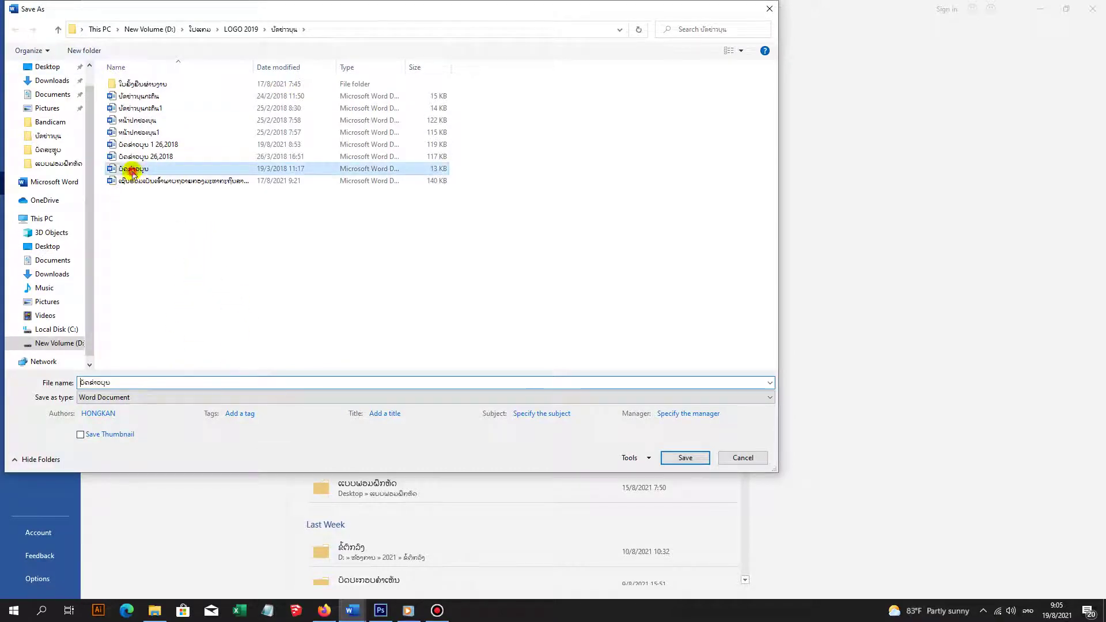
{"action": "left_click", "coordinate": [148, 383]}
{"action": "left_click", "coordinate": [143, 384]}
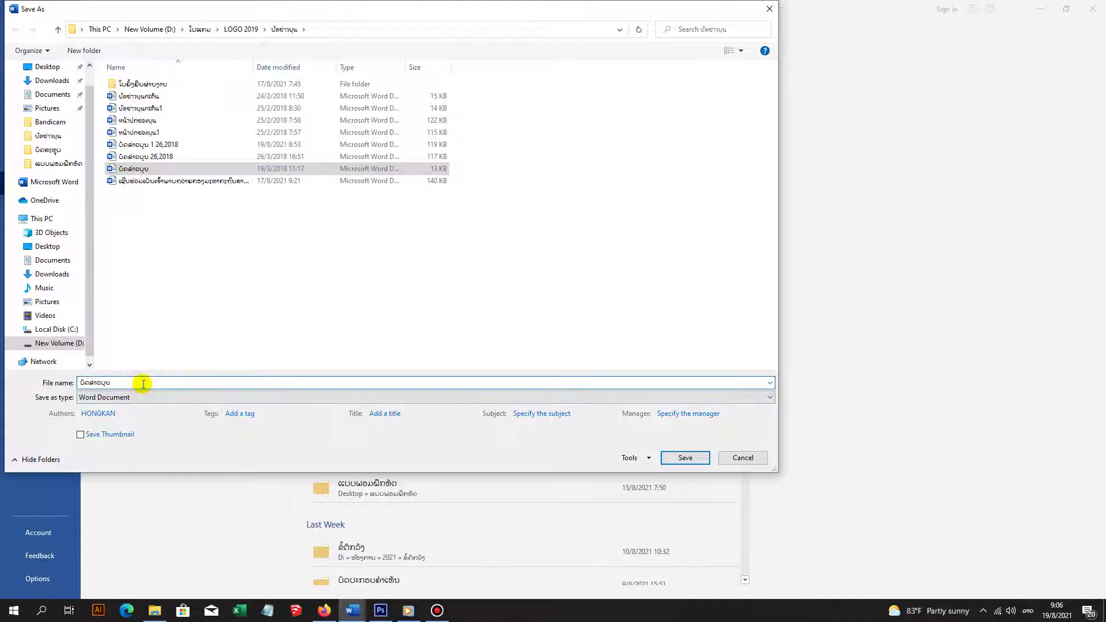
{"action": "type", "text": "1"}
{"action": "left_click", "coordinate": [685, 459]}
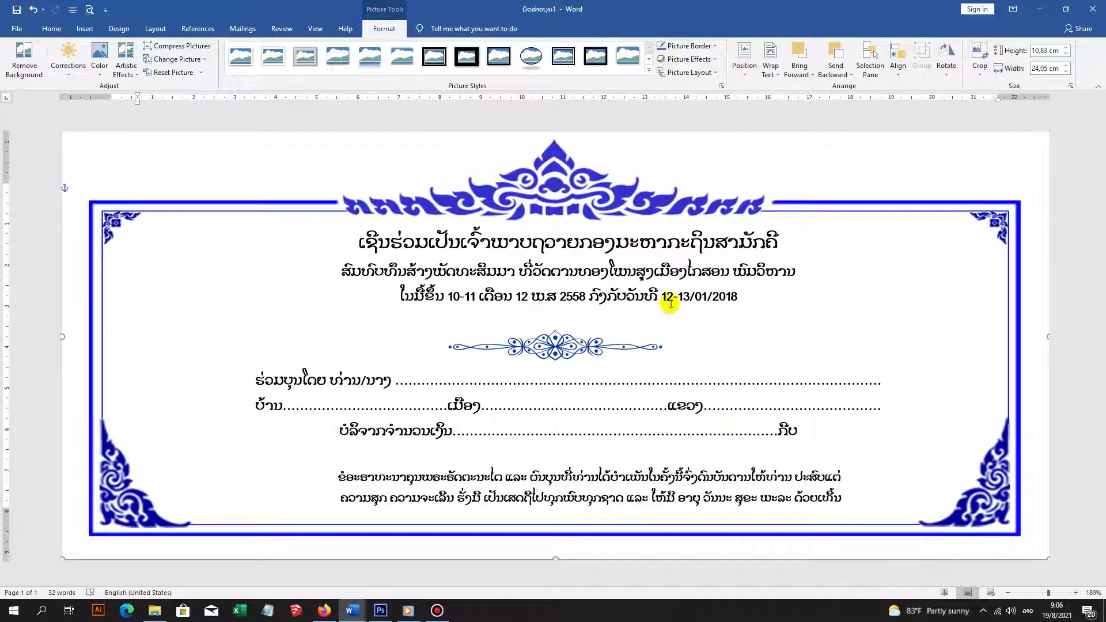
{"action": "left_click", "coordinate": [546, 296]}
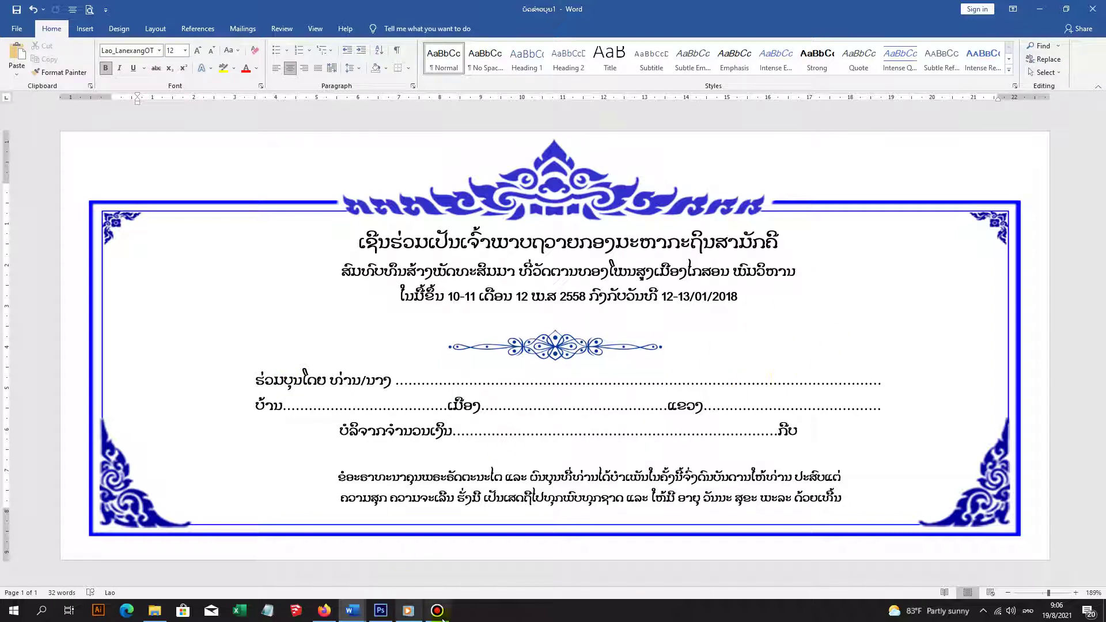
{"action": "mouse_move", "coordinate": [442, 618]}
{"action": "left_click", "coordinate": [483, 576]}
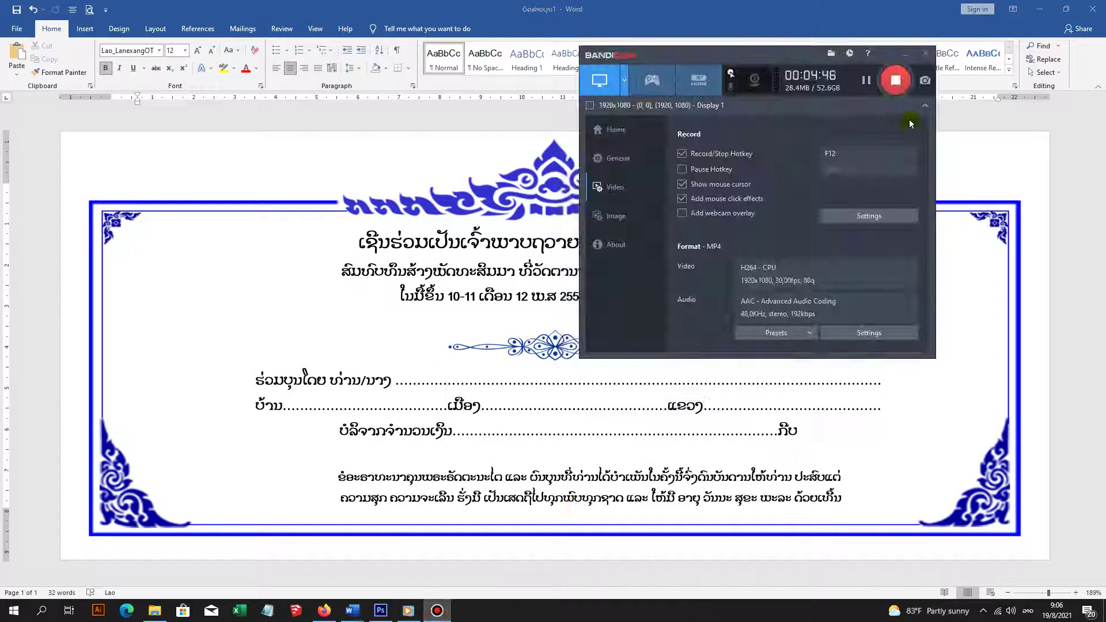